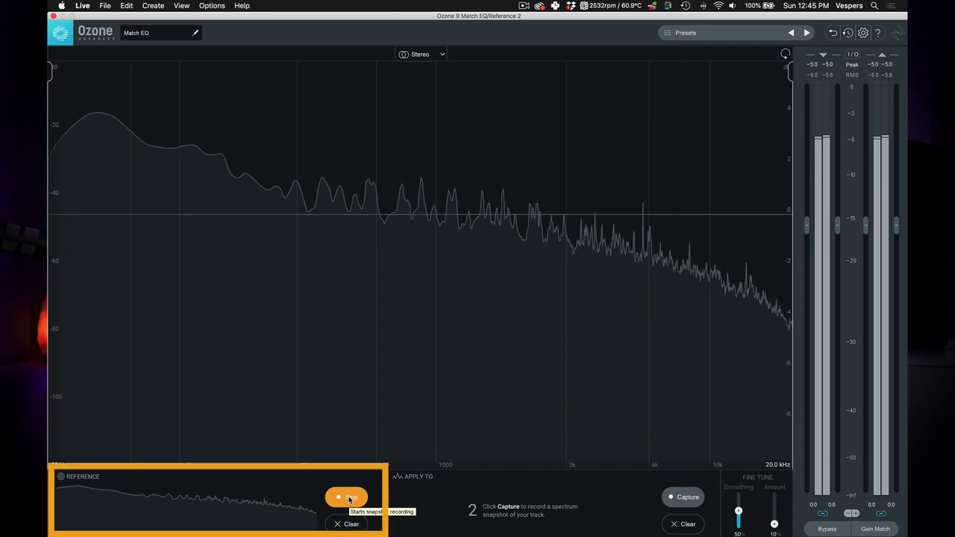
Step: Capture reference and mix spectra for the match EQ, raise its amount, and limit the range above 64 Hz and below the top end
{"action": "left_click", "coordinate": [349, 498]}
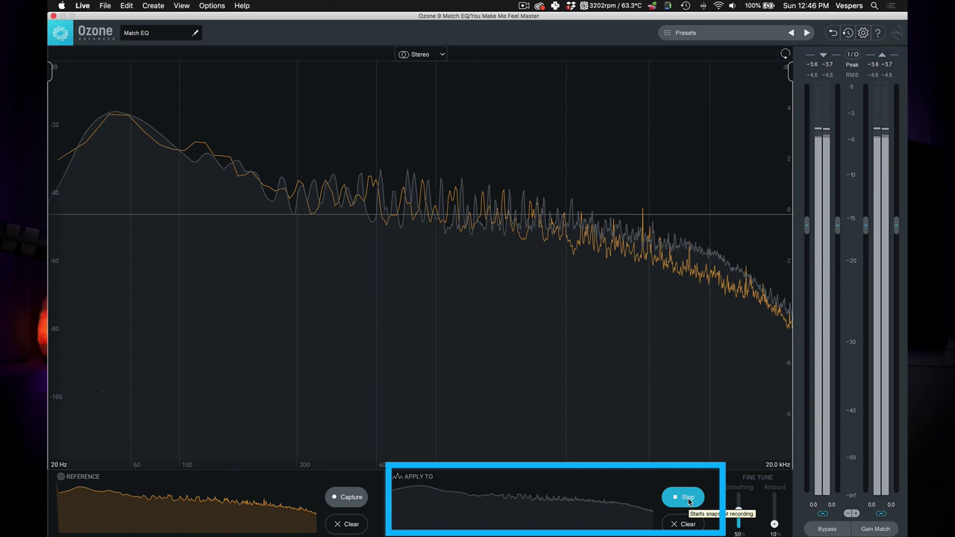
{"action": "left_click", "coordinate": [687, 498]}
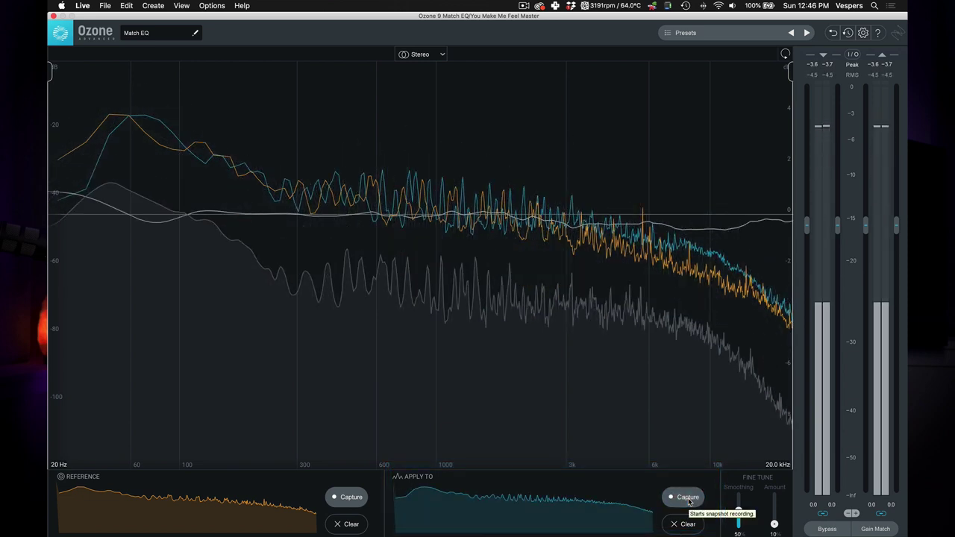
{"action": "left_click", "coordinate": [689, 501]}
{"action": "mouse_move", "coordinate": [774, 524]}
{"action": "left_mouse_down"}
{"action": "mouse_move", "coordinate": [775, 498]}
{"action": "mouse_move", "coordinate": [775, 512]}
{"action": "left_mouse_up"}
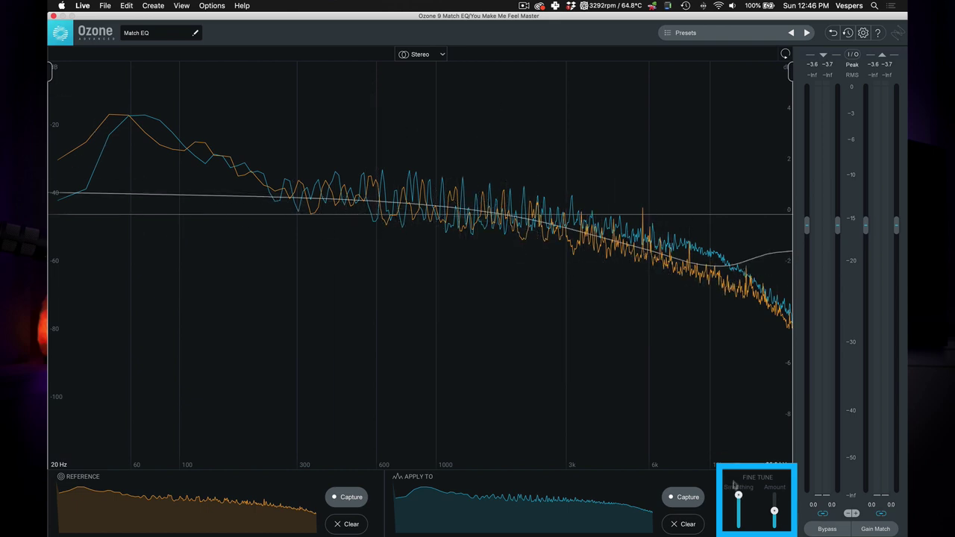
{"action": "left_click_drag", "start_coordinate": [52, 72], "coordinate": [213, 72]}
{"action": "left_click_drag", "start_coordinate": [789, 72], "coordinate": [631, 72]}
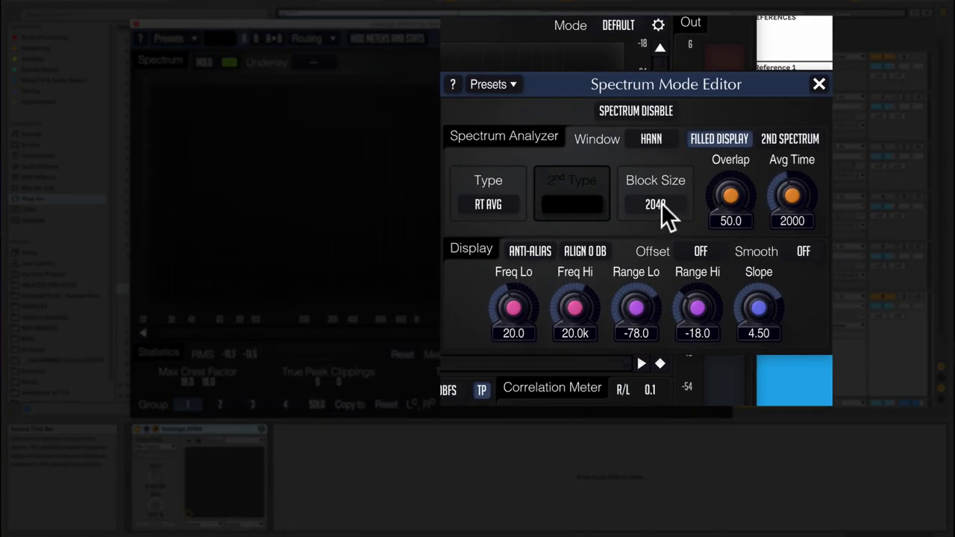
Step: In SPAN's Spectrum Mode Editor, choose an 8192 block size and 1/3 OCT smoothing
{"action": "left_click", "coordinate": [661, 204]}
{"action": "left_click", "coordinate": [656, 340]}
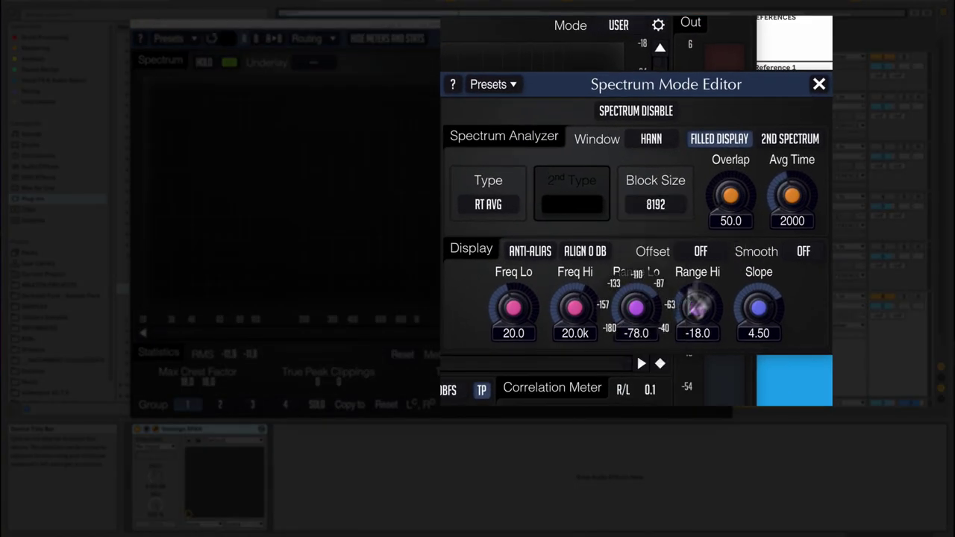
{"action": "left_click", "coordinate": [803, 252]}
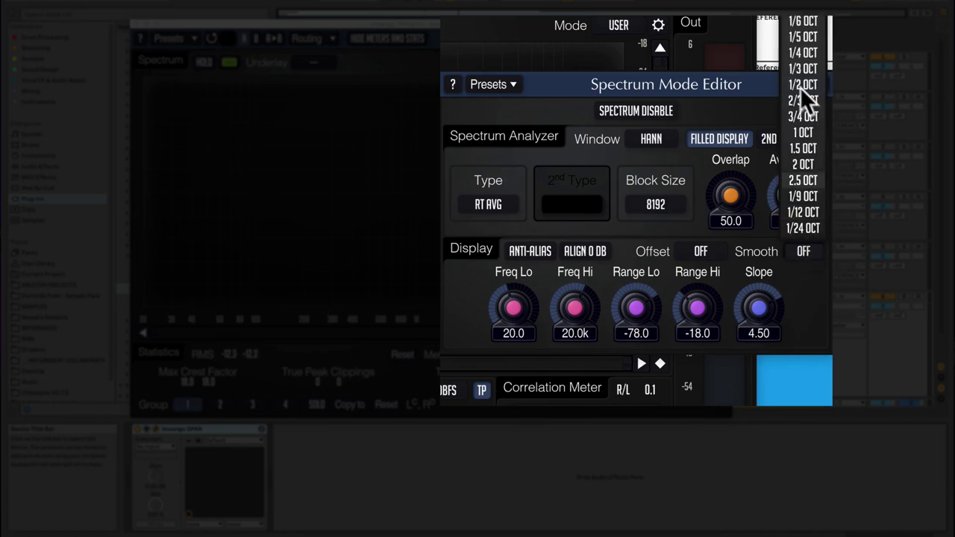
{"action": "left_click", "coordinate": [803, 67]}
{"action": "left_click", "coordinate": [658, 24]}
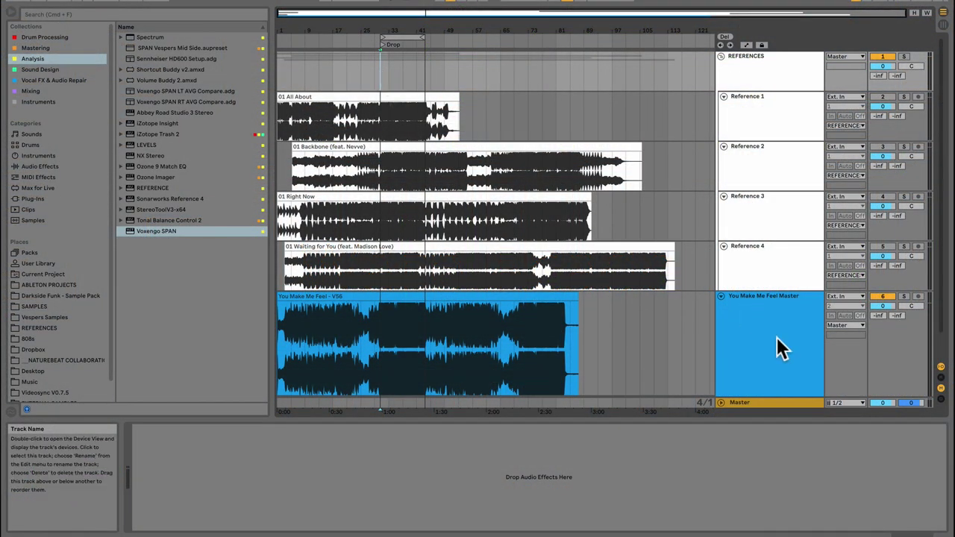
Step: Select the You Make Me Feel Master track to show its Voxengo SPAN device
{"action": "key", "text": "Return"}
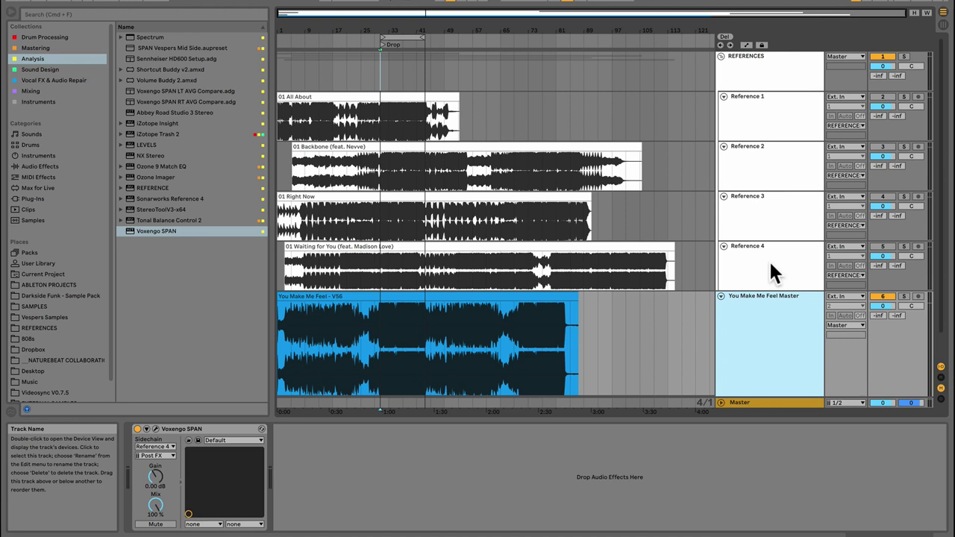
Step: Open the master's SPAN window and play the mix to show its spectrum over the REF underlay
{"action": "left_click", "coordinate": [156, 429]}
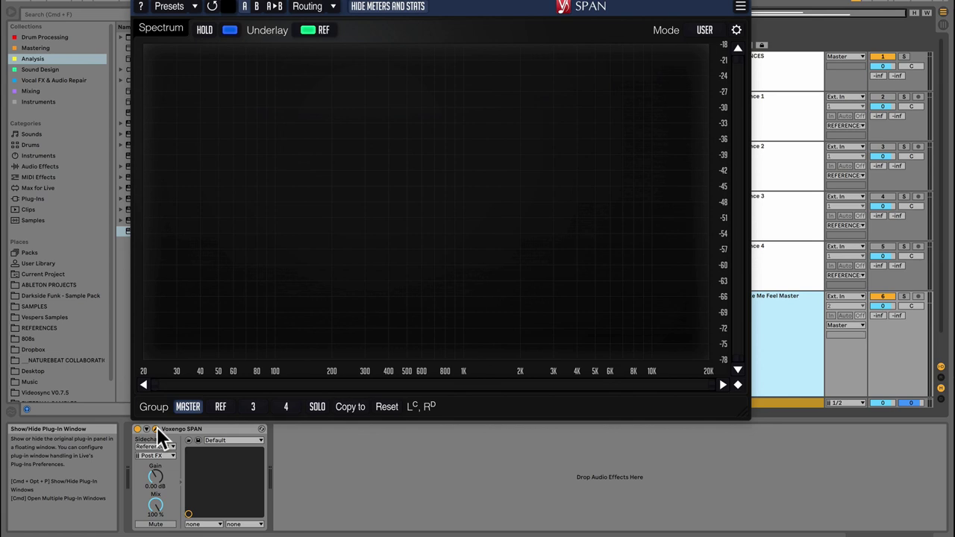
{"action": "key", "text": "space"}
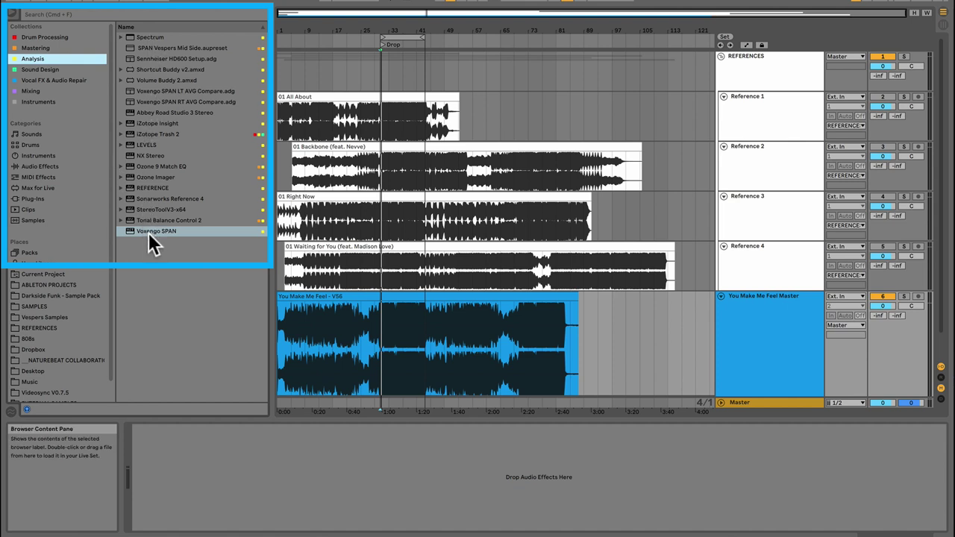
Step: Add Voxengo SPAN to the master from the Analysis collection, plus a second SPAN from Plug-Ins > Voxengo
{"action": "left_click_drag", "start_coordinate": [148, 233], "coordinate": [233, 485]}
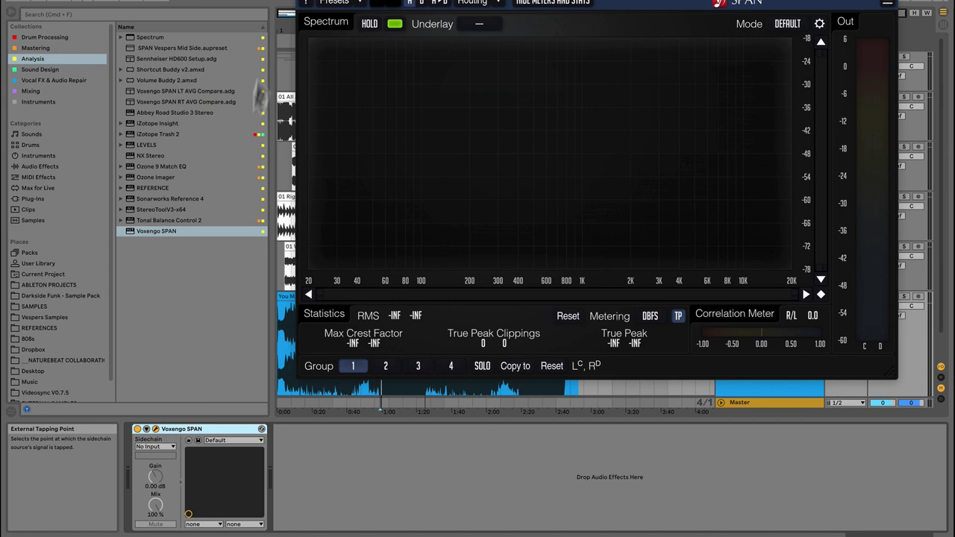
{"action": "left_click", "coordinate": [155, 429]}
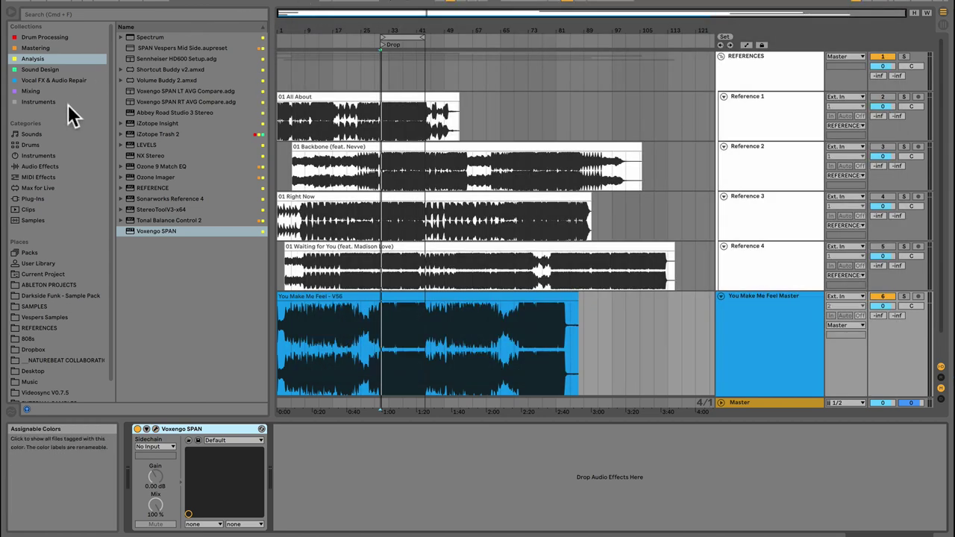
{"action": "left_click", "coordinate": [34, 198]}
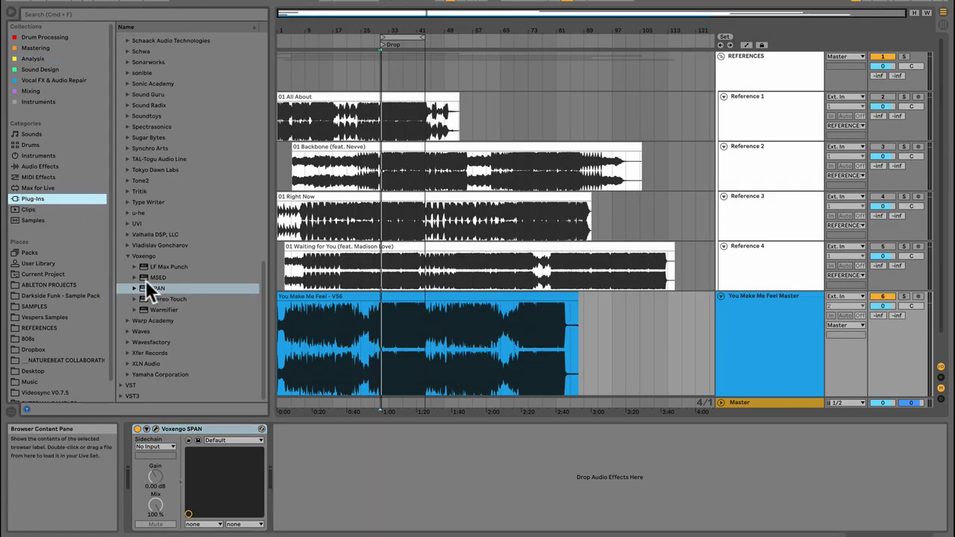
{"action": "scroll", "coordinate": [155, 286], "scroll_direction": "up", "scroll_amount": 3}
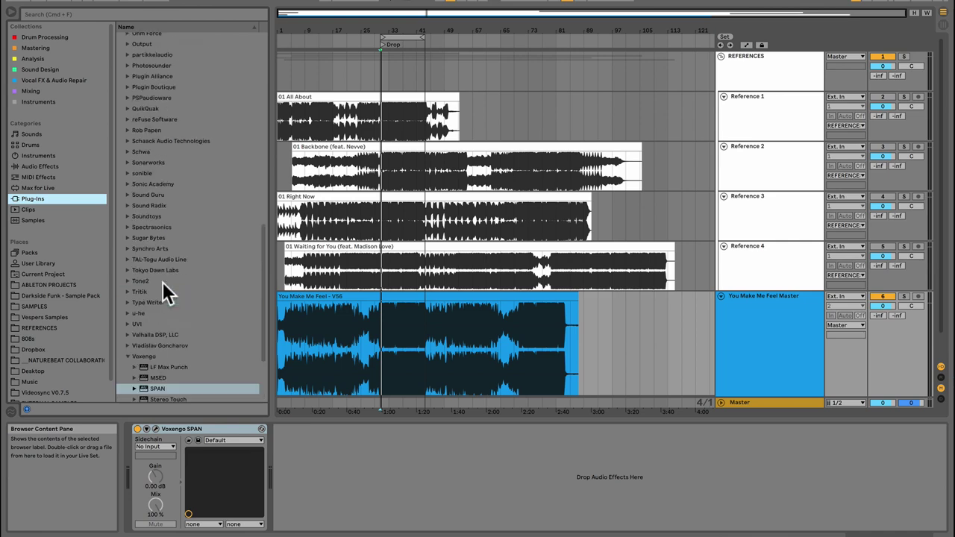
{"action": "scroll", "coordinate": [163, 282], "scroll_direction": "down", "scroll_amount": 3}
{"action": "left_click_drag", "start_coordinate": [165, 283], "coordinate": [315, 444]}
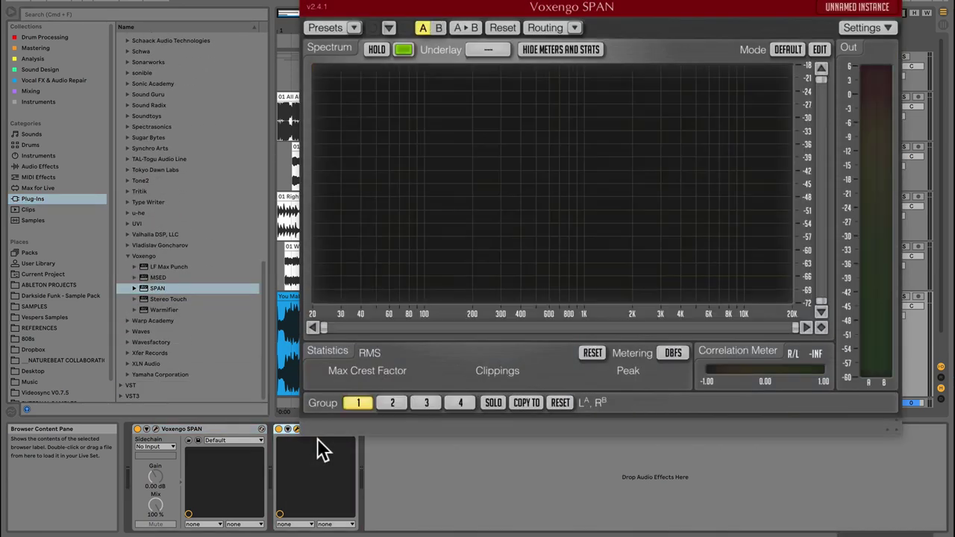
{"action": "left_click", "coordinate": [330, 9]}
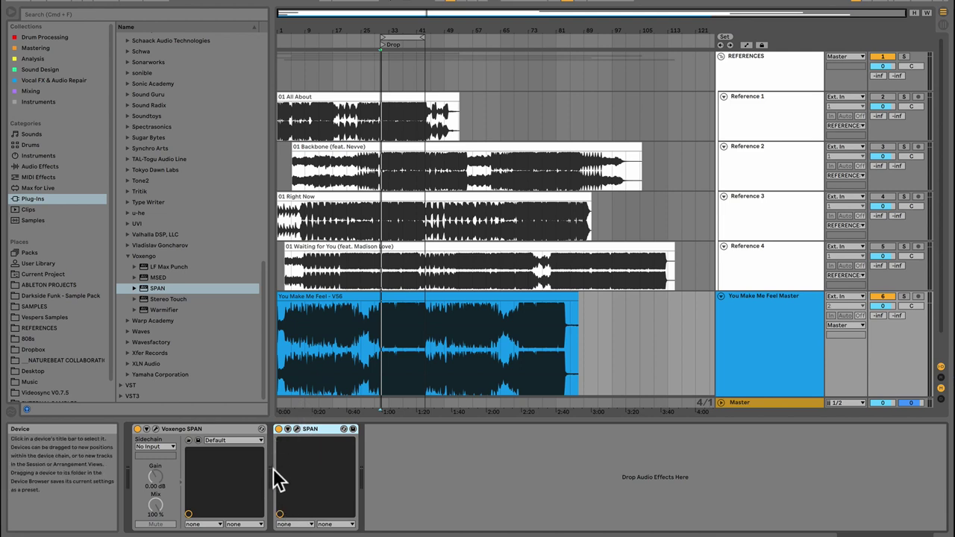
Step: Delete the duplicate SPAN device, then open SPAN and briefly play the mix to preview its spectrum
{"action": "key", "text": "BackSpace"}
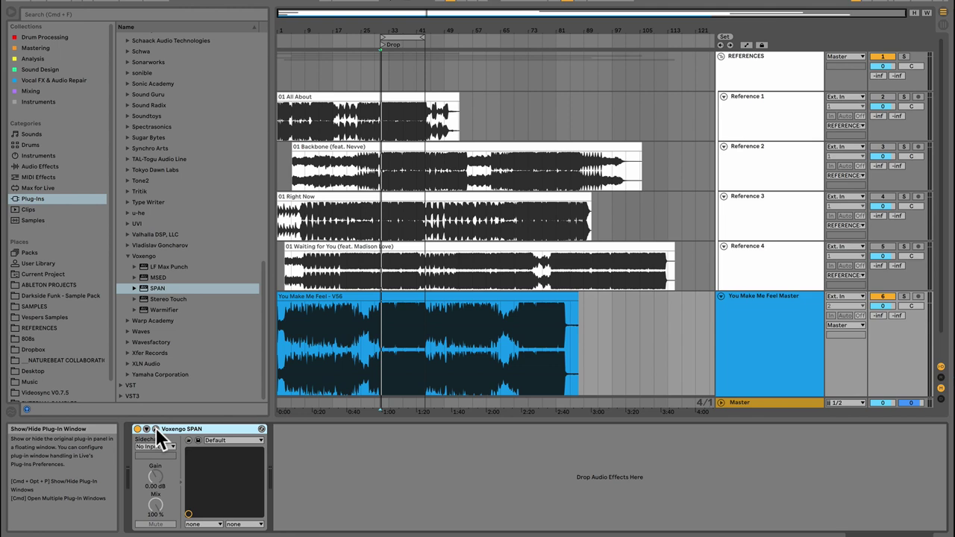
{"action": "left_click", "coordinate": [156, 429]}
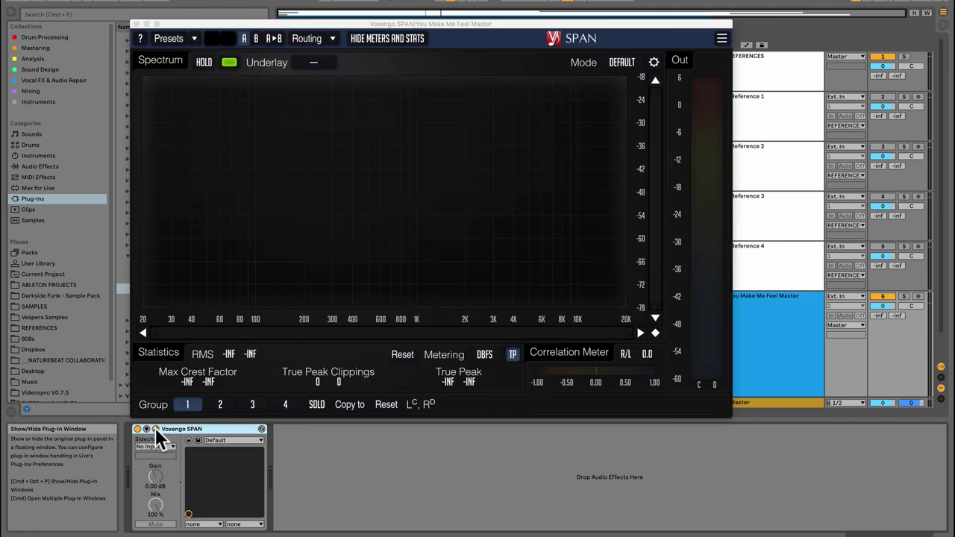
{"action": "key", "text": "space"}
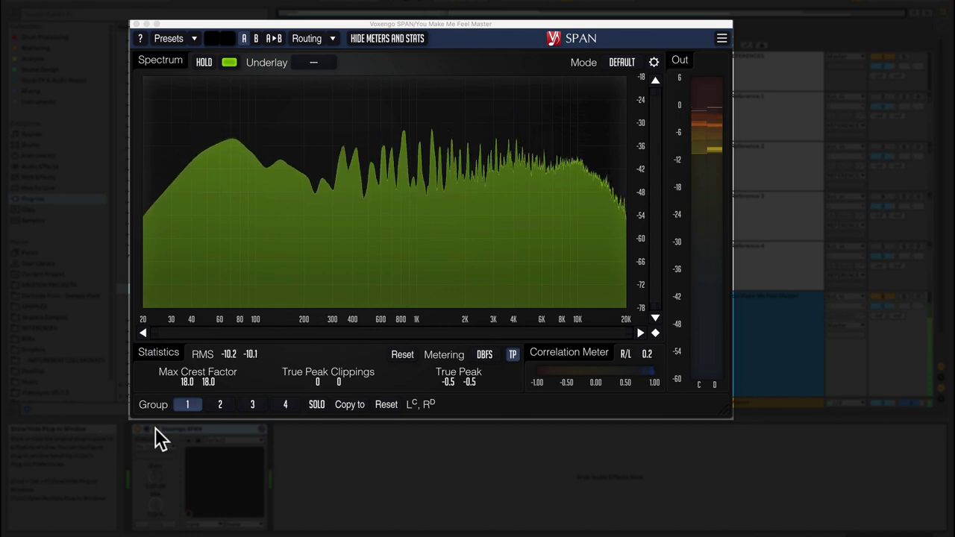
{"action": "key", "text": "space"}
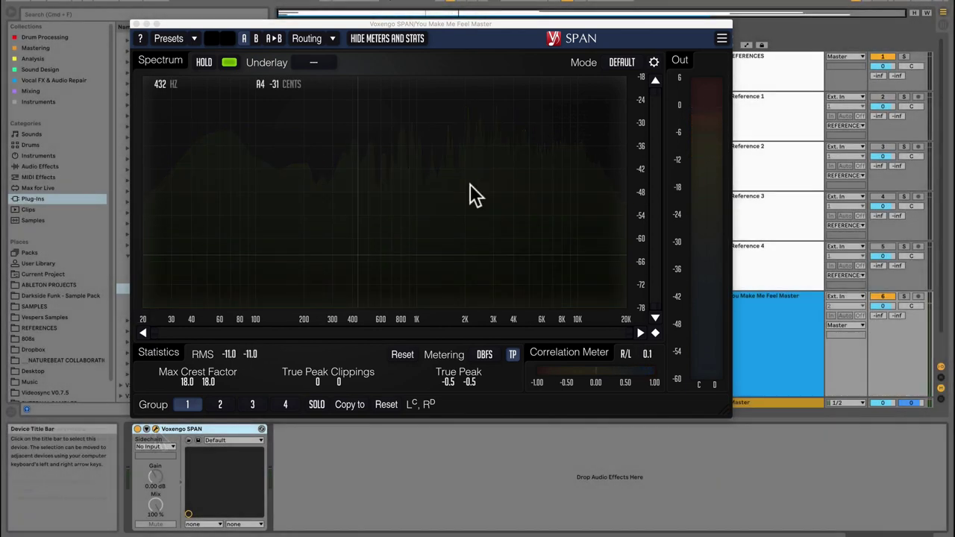
Step: Set SPAN's block size to 8192 and smoothing to 1/3 octave, then play the mix
{"action": "left_click", "coordinate": [654, 63]}
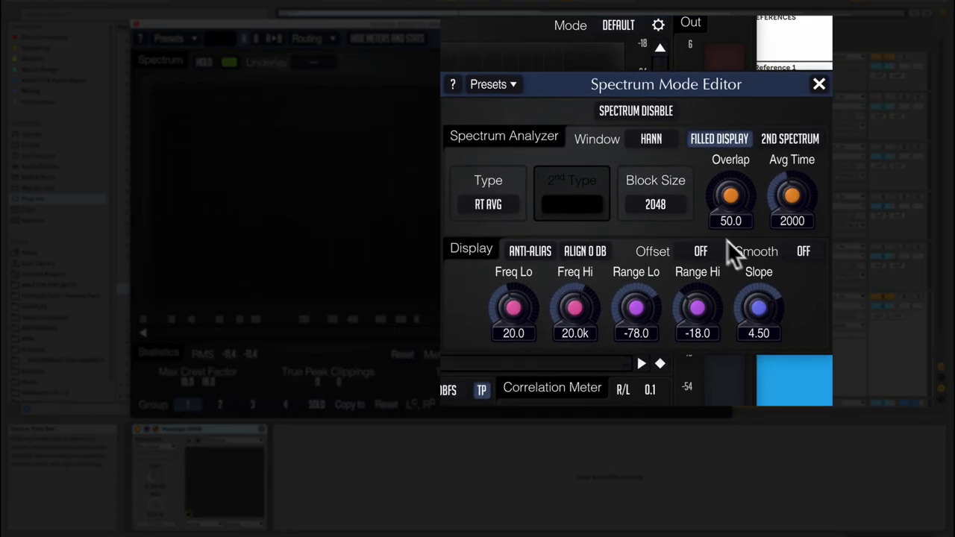
{"action": "left_click", "coordinate": [660, 205]}
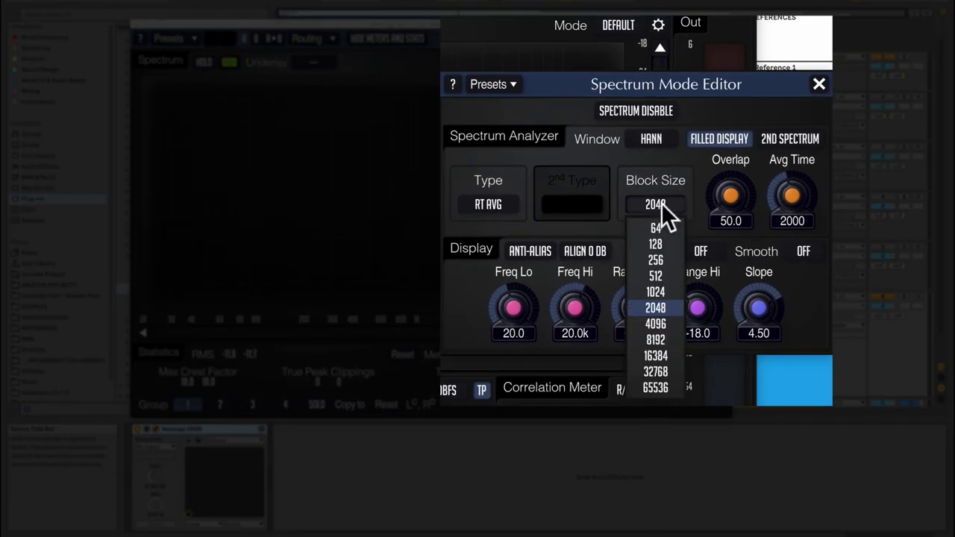
{"action": "left_click", "coordinate": [658, 340]}
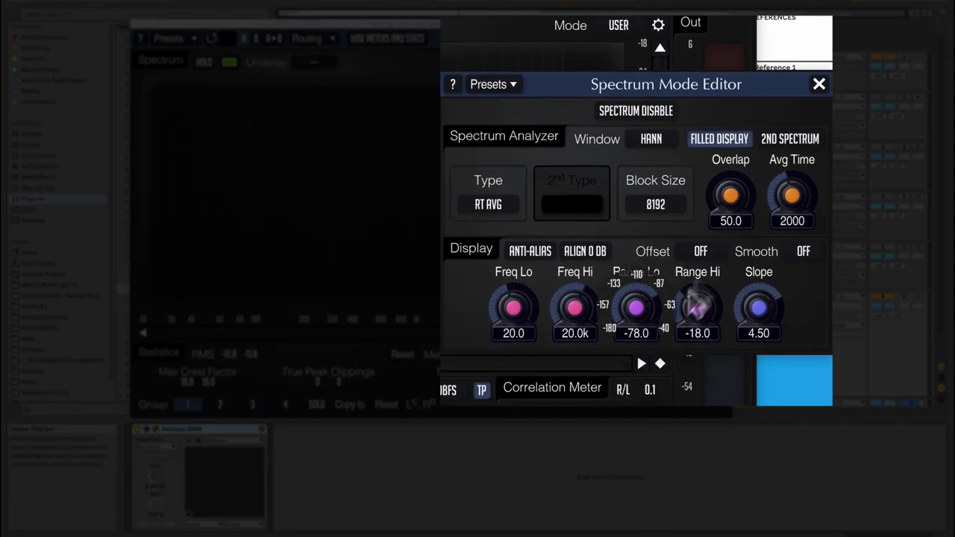
{"action": "left_click", "coordinate": [802, 251]}
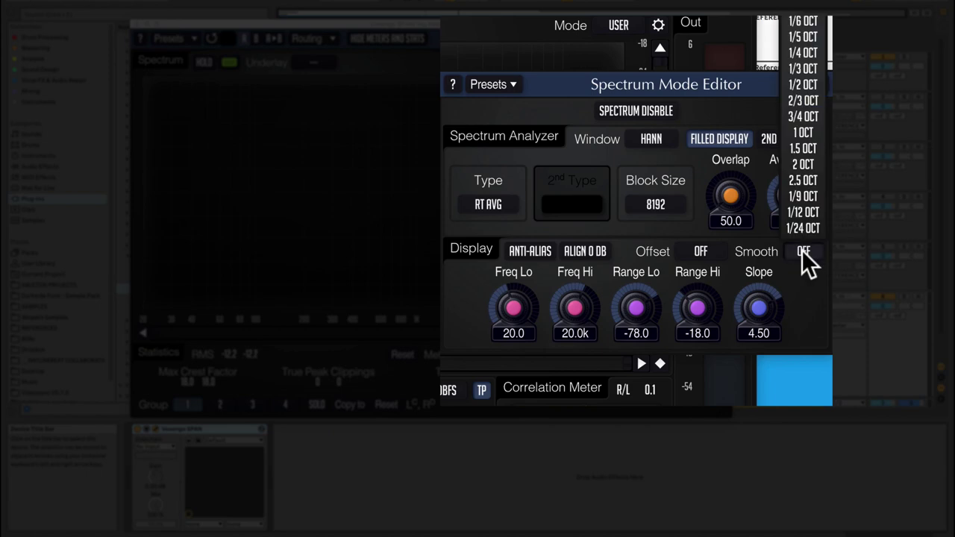
{"action": "left_click", "coordinate": [803, 68]}
{"action": "left_click", "coordinate": [658, 24]}
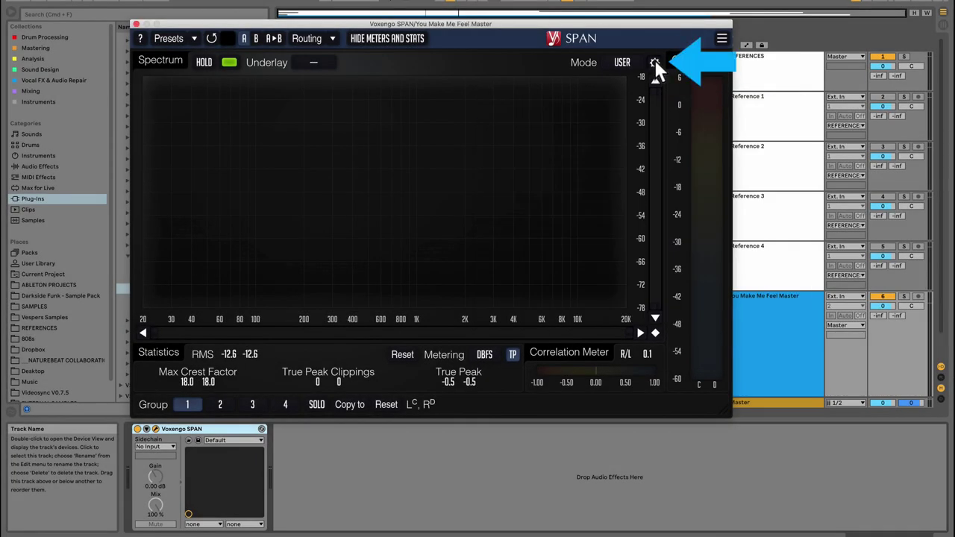
{"action": "left_click", "coordinate": [658, 24]}
{"action": "left_click", "coordinate": [654, 62]}
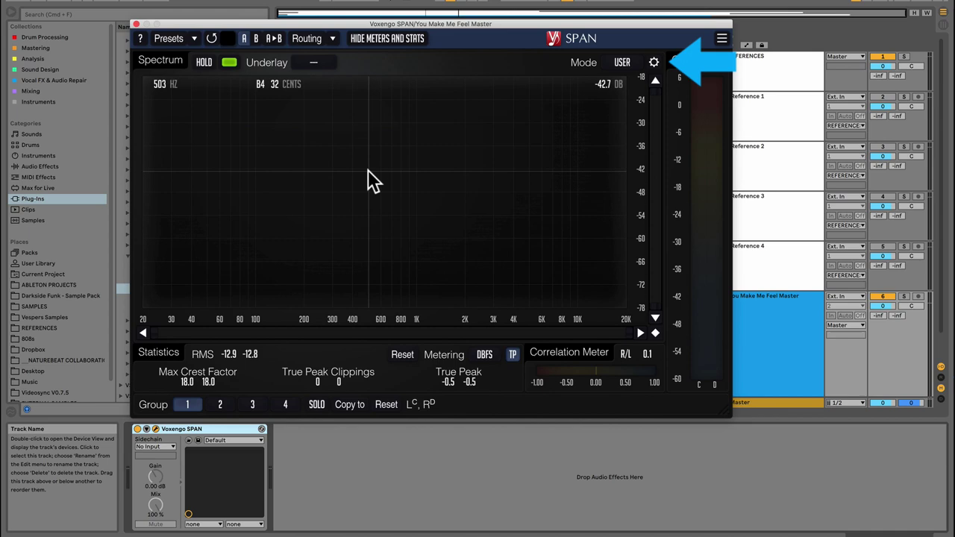
{"action": "key", "text": "space"}
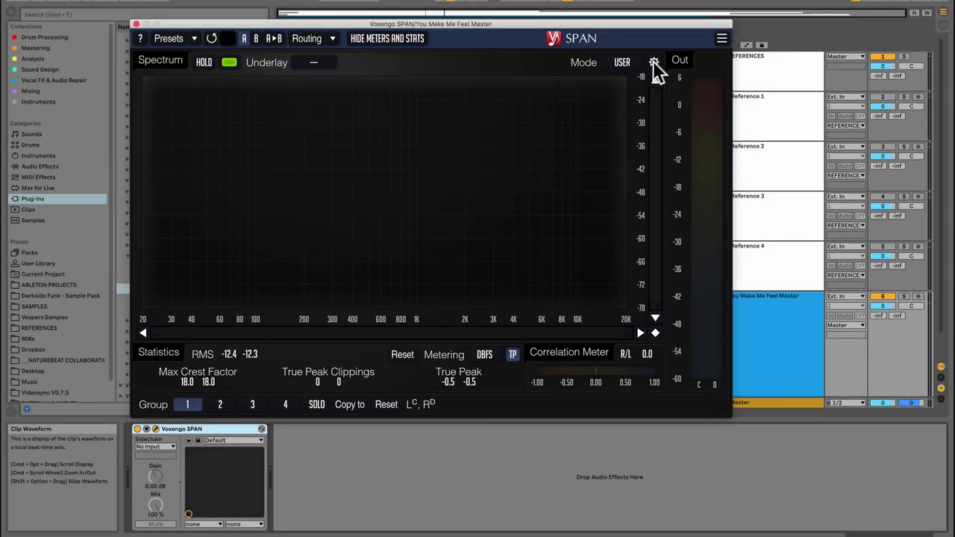
Step: Switch the analyzer type from RT AVG to AVG in the Spectrum Mode Editor
{"action": "left_click", "coordinate": [654, 61]}
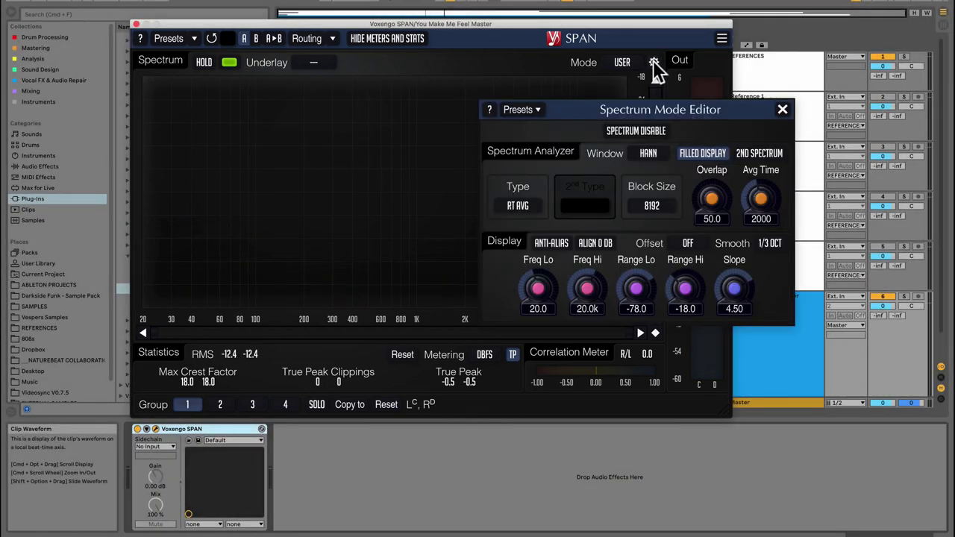
{"action": "left_click", "coordinate": [521, 207]}
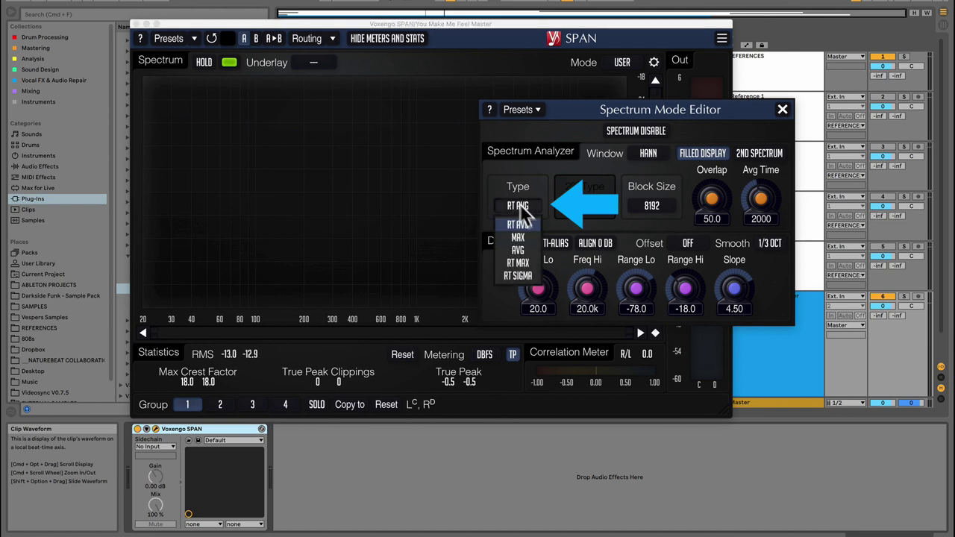
{"action": "left_click", "coordinate": [520, 251]}
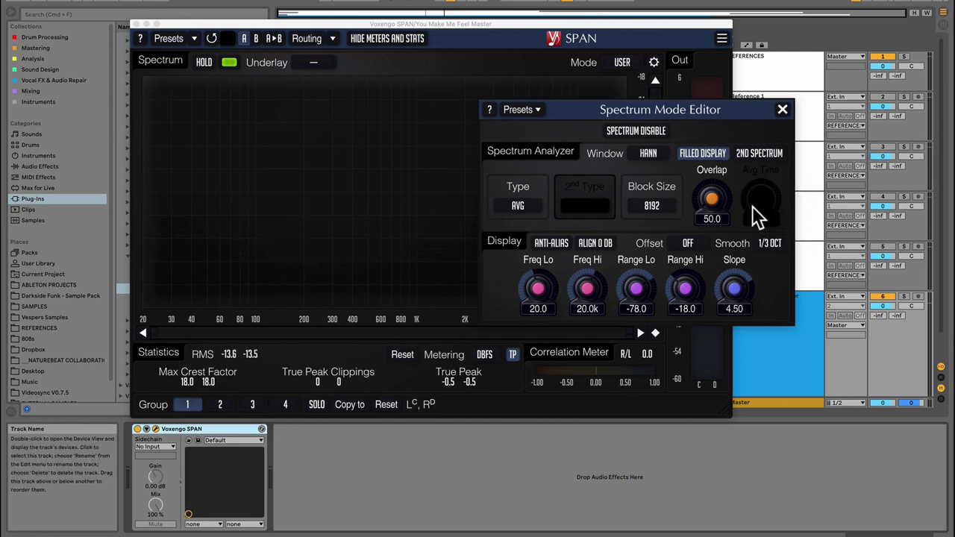
{"action": "left_click", "coordinate": [783, 111]}
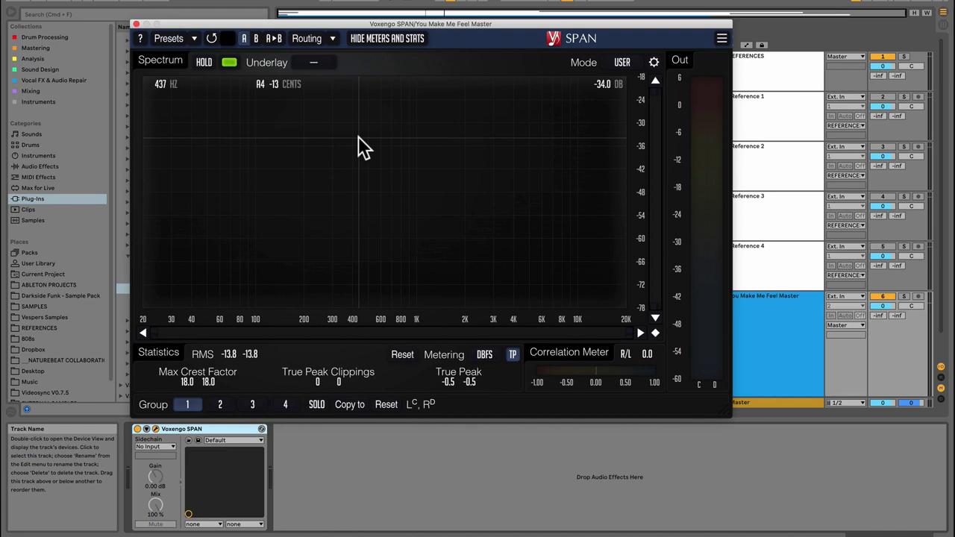
Step: While the mix plays, change the spectrum colour swatch beside HOLD from green to blue
{"action": "key", "text": "space"}
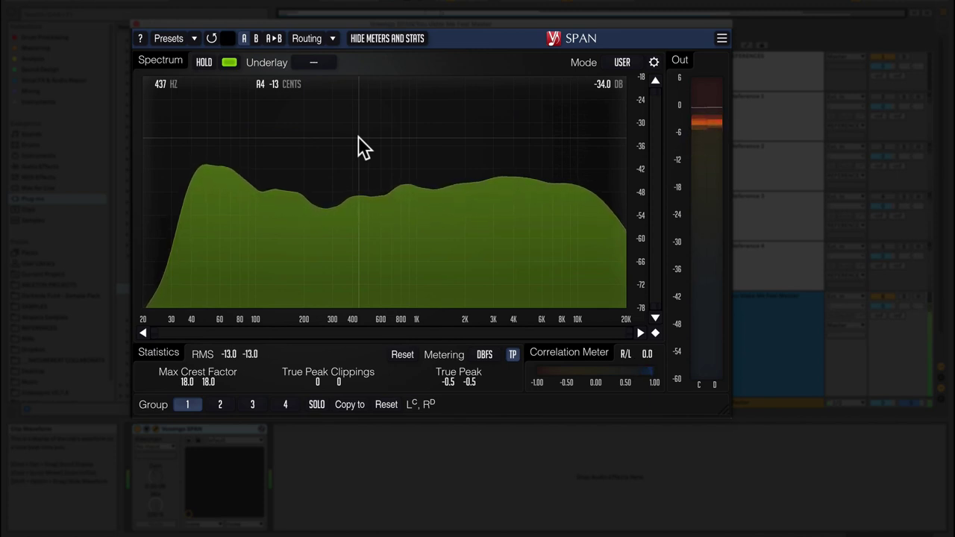
{"action": "left_click", "coordinate": [230, 63]}
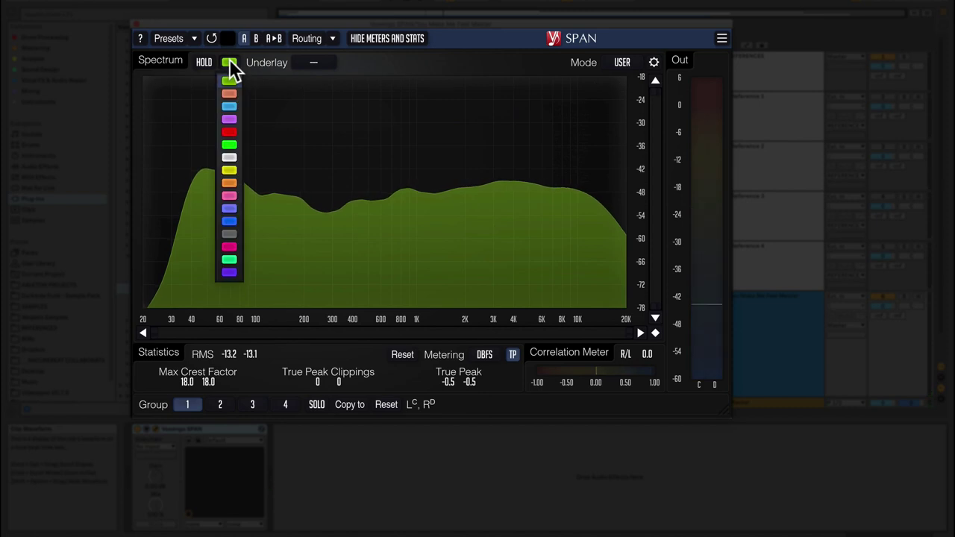
{"action": "left_click", "coordinate": [230, 221]}
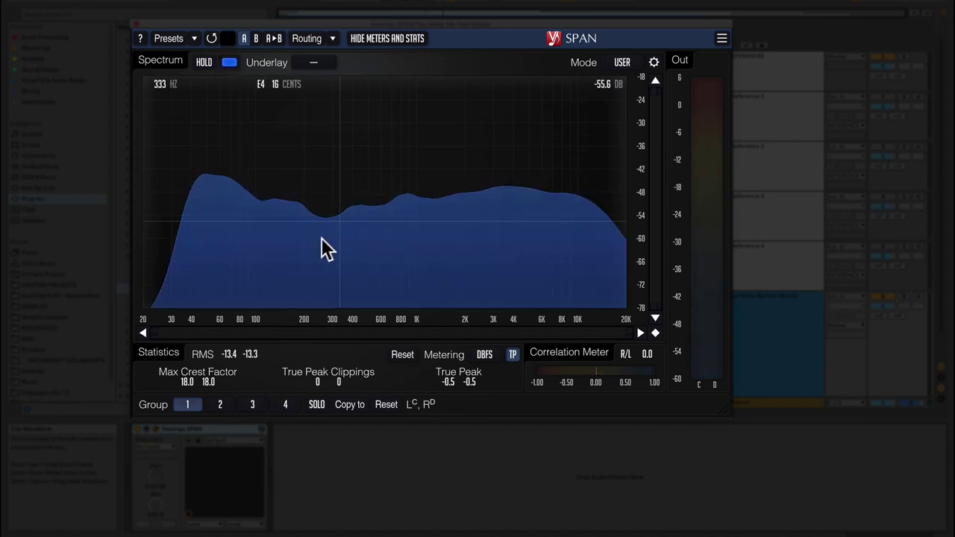
{"action": "key", "text": "space"}
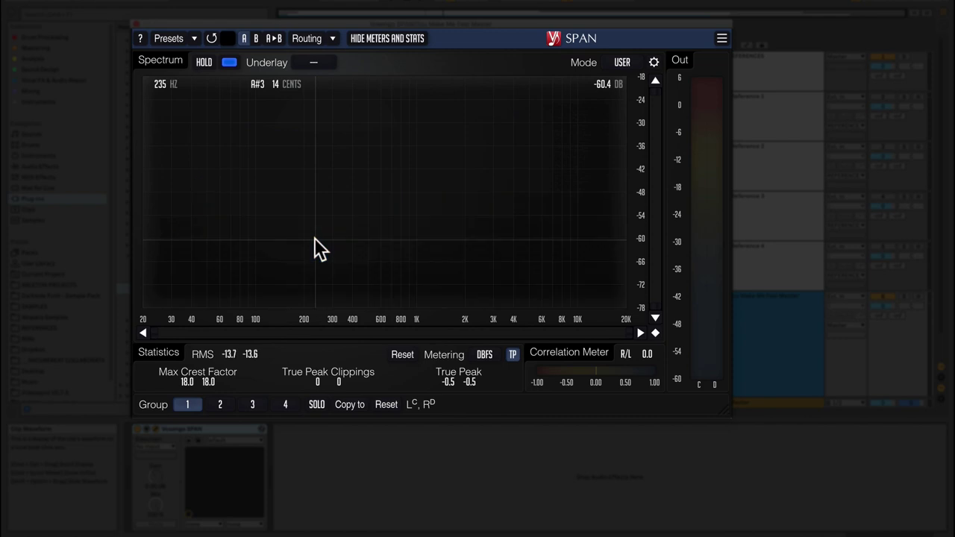
Step: In SPAN's Channel Routing, assign input IN3 to channel E
{"action": "left_click", "coordinate": [310, 43]}
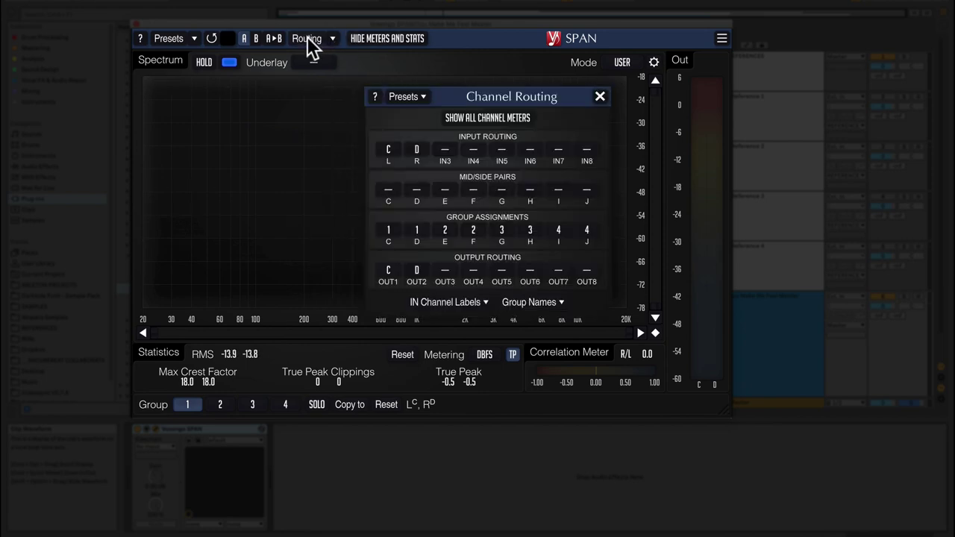
{"action": "left_click", "coordinate": [446, 153]}
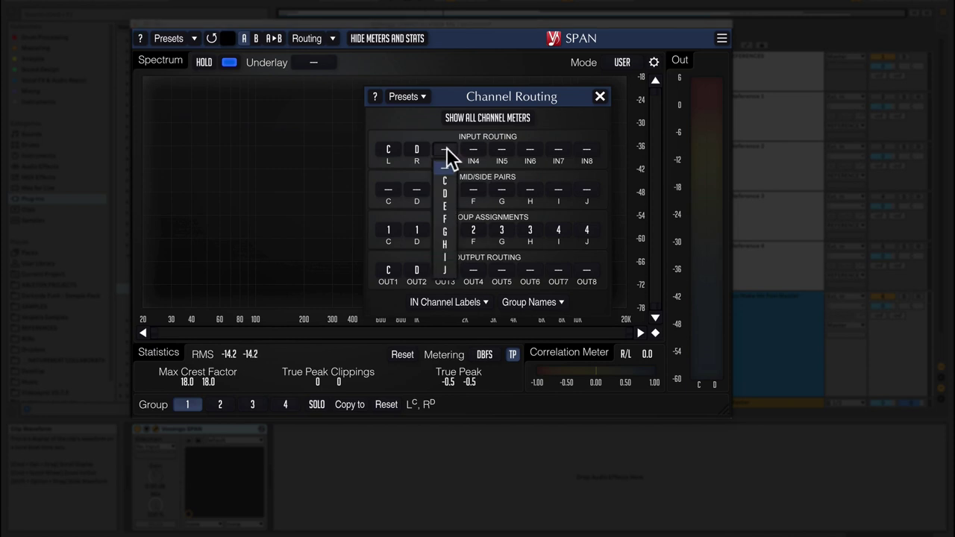
{"action": "left_click", "coordinate": [445, 206]}
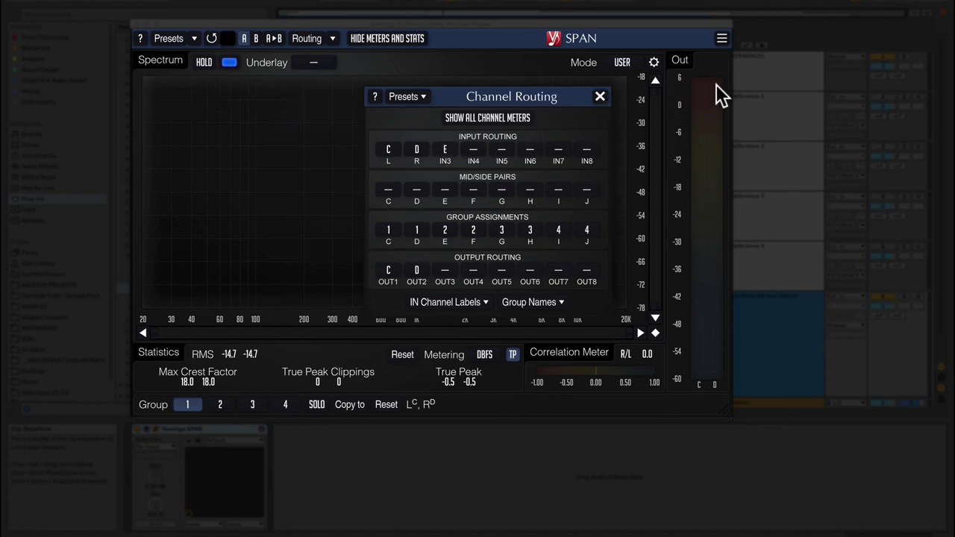
Step: Close routing, toggle Reference 1's Utility Mono off and back on, then reopen the master's SPAN
{"action": "left_click", "coordinate": [772, 104]}
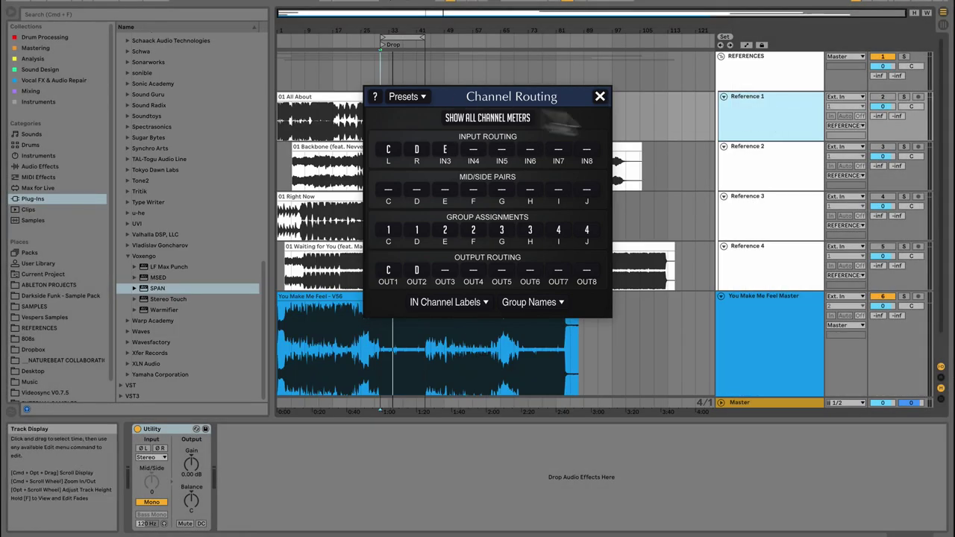
{"action": "left_click", "coordinate": [600, 96]}
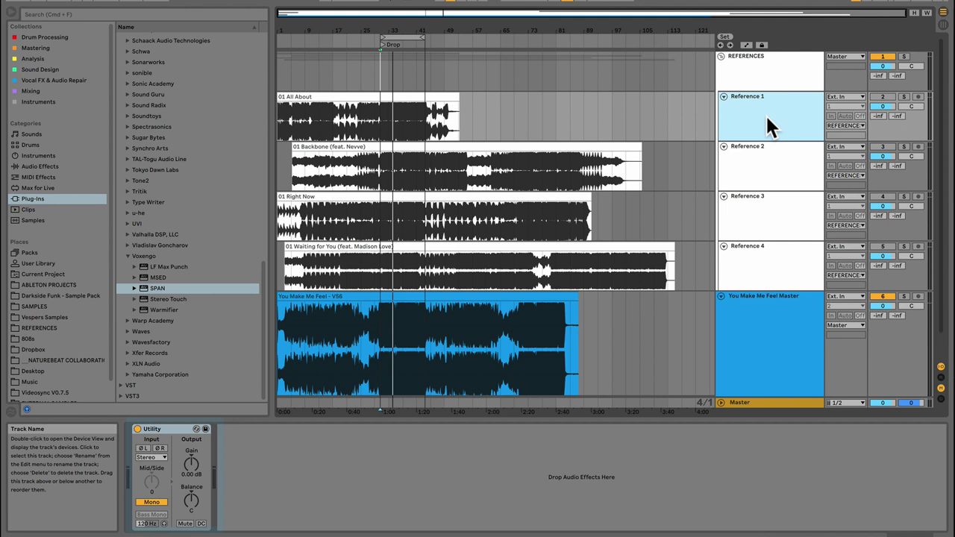
{"action": "left_click", "coordinate": [153, 503]}
{"action": "left_click", "coordinate": [153, 503]}
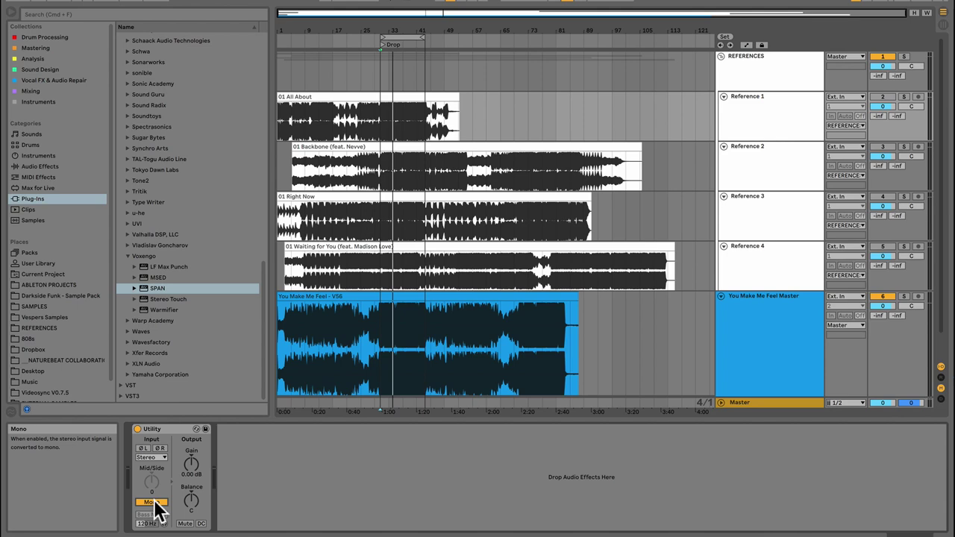
{"action": "left_click_drag", "start_coordinate": [157, 288], "coordinate": [762, 335]}
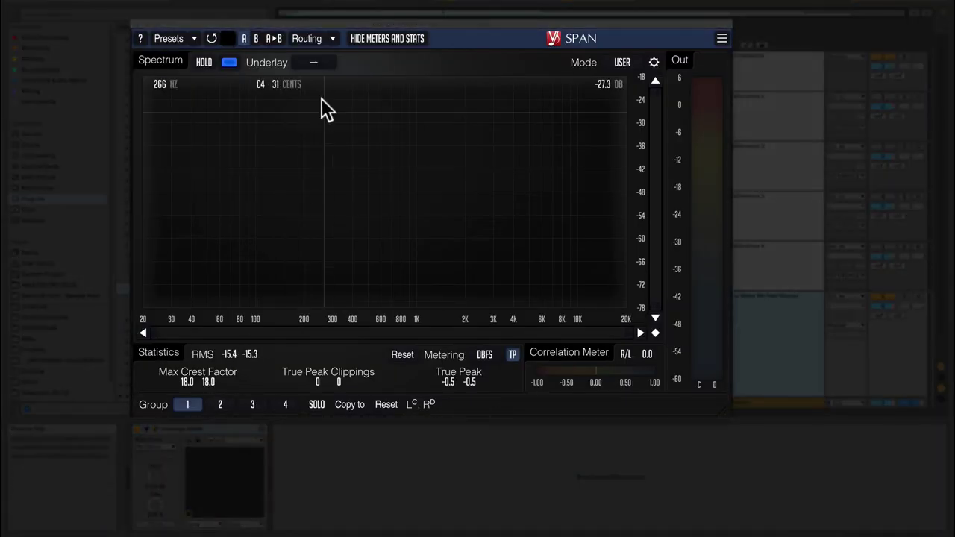
Step: In SPAN's Routing group names, enter 'Master' for group 1 and move on to group 2
{"action": "left_click", "coordinate": [306, 38]}
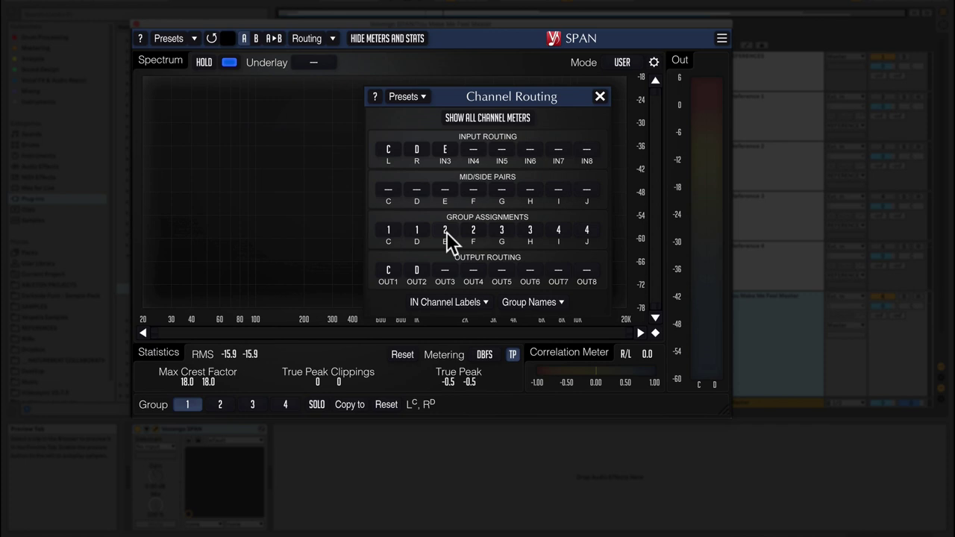
{"action": "left_click", "coordinate": [524, 304]}
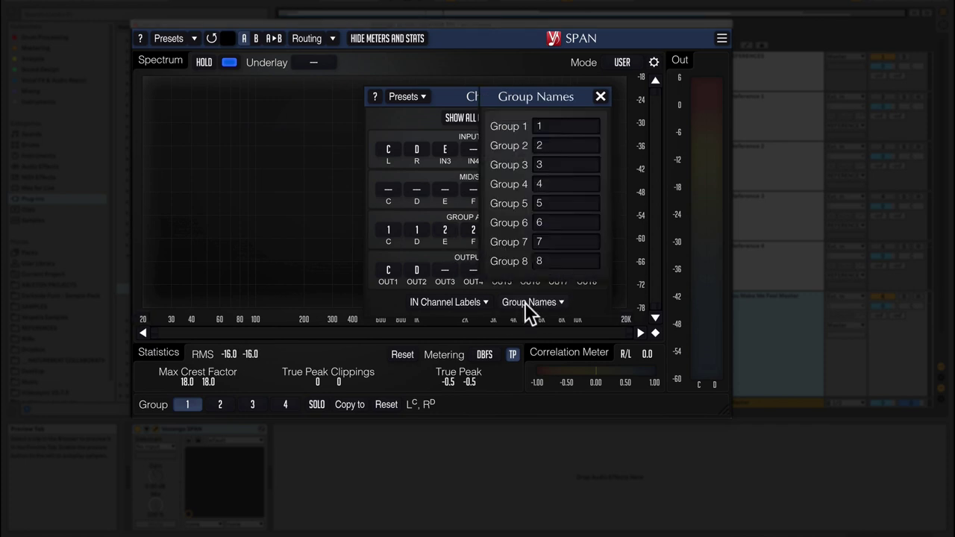
{"action": "left_click", "coordinate": [545, 127]}
{"action": "type", "text": "Master"}
{"action": "key", "text": "Tab"}
Step: Name group 2 'Ref', close the naming panel, and compare the Ref and Master readings
{"action": "type", "text": "Ref"}
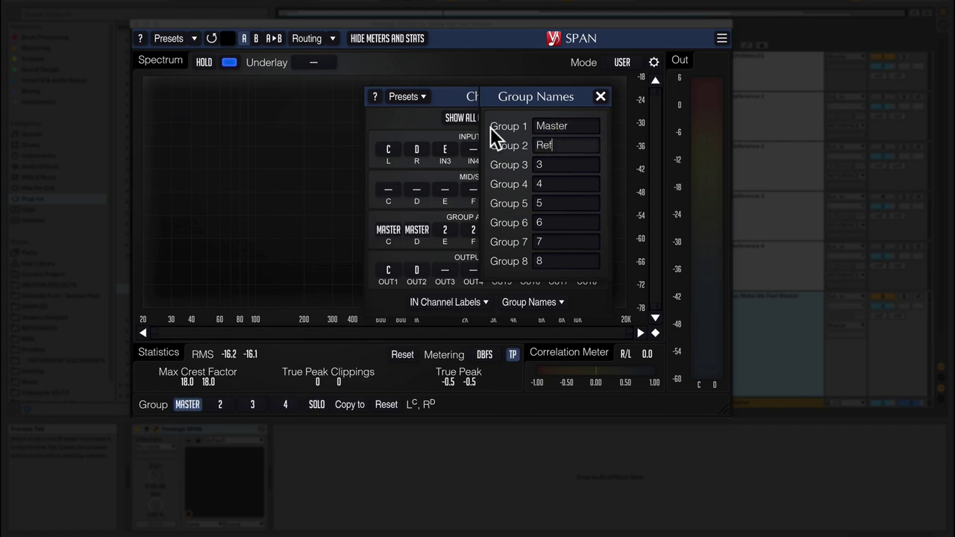
{"action": "left_click", "coordinate": [600, 98]}
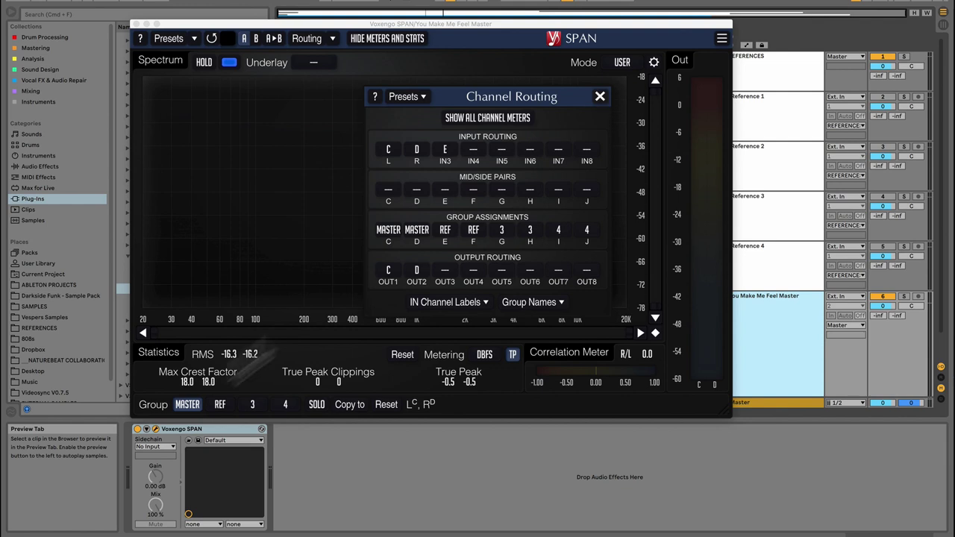
{"action": "left_click", "coordinate": [221, 405]}
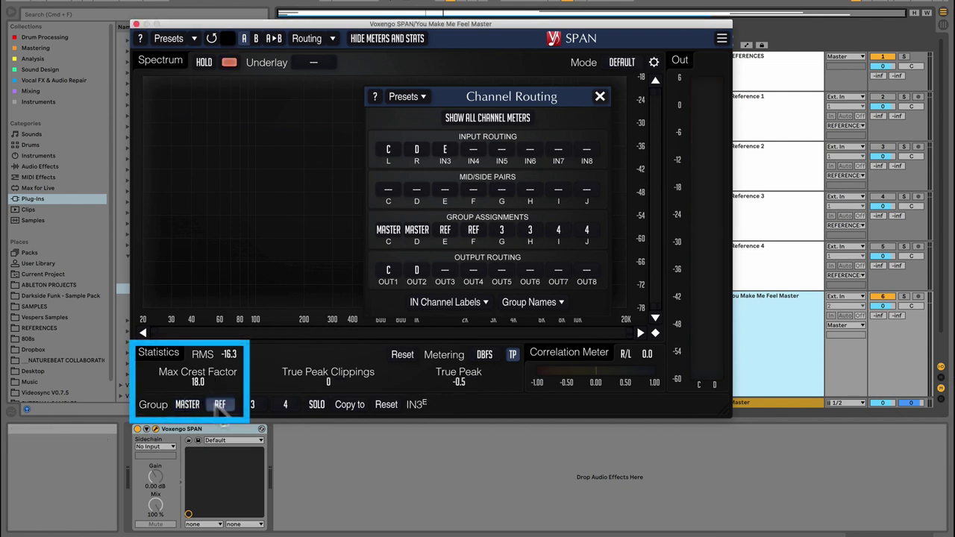
{"action": "left_click", "coordinate": [222, 406]}
Step: Close the Channel Routing window and switch the analyzer to the REF group
{"action": "left_click", "coordinate": [221, 404]}
{"action": "left_click", "coordinate": [189, 405]}
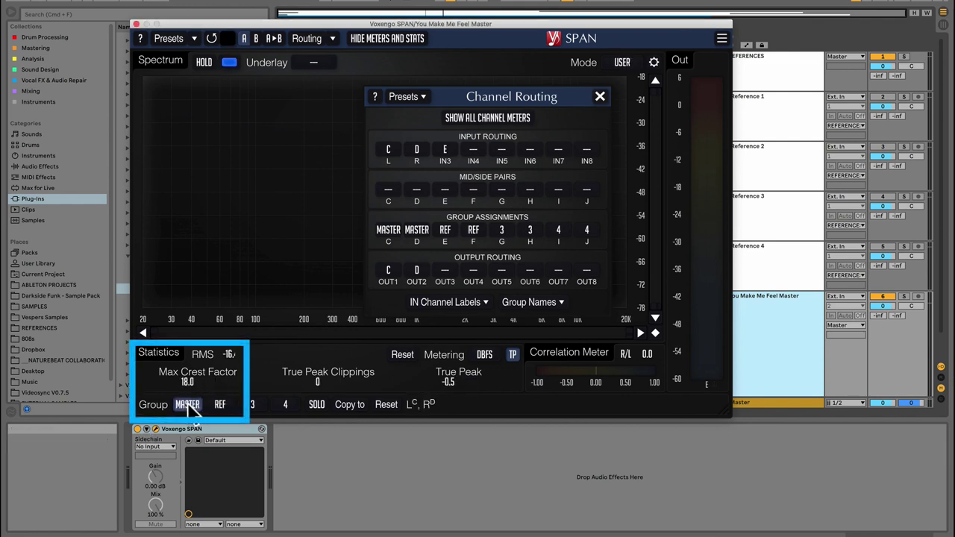
{"action": "left_click", "coordinate": [600, 96]}
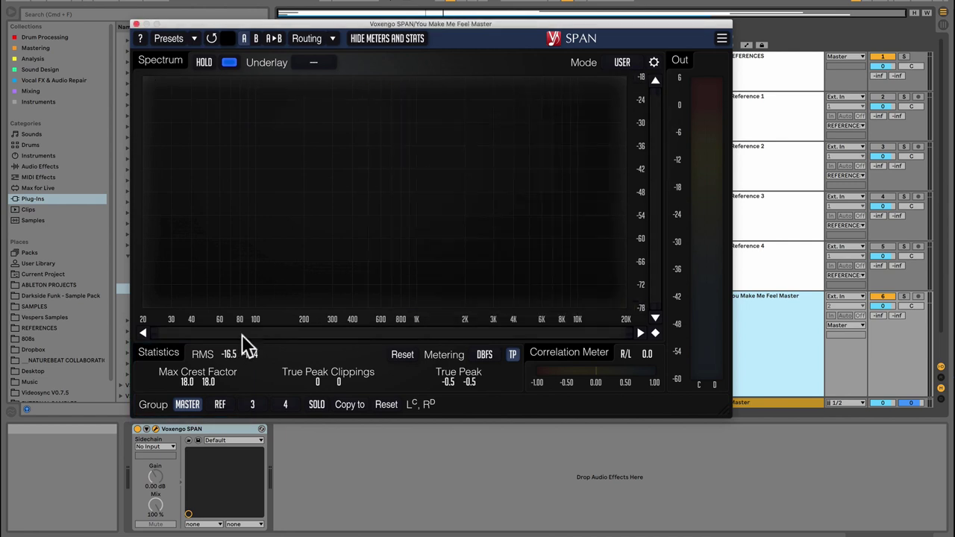
{"action": "left_click", "coordinate": [222, 405]}
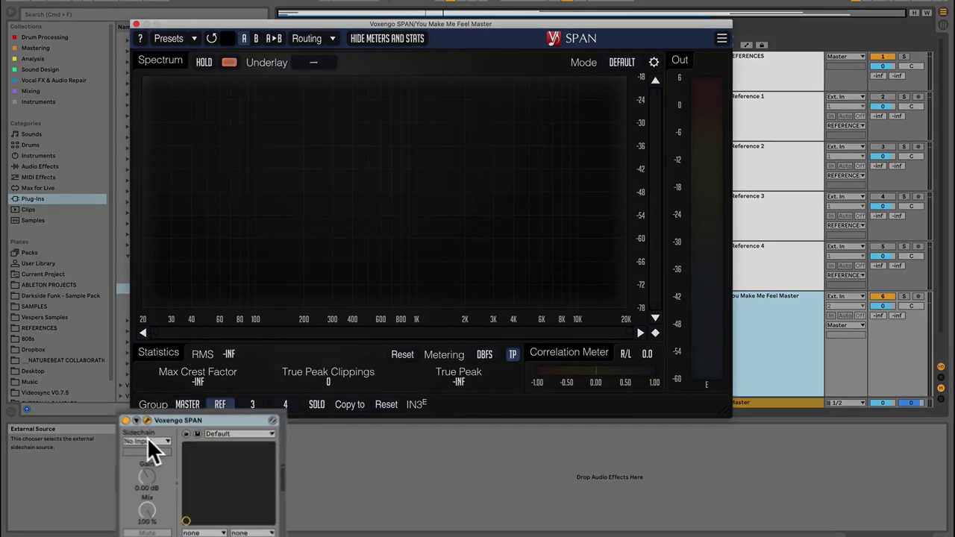
Step: Set SPAN's sidechain source to Reference 1 and play to see its spectrum
{"action": "left_click", "coordinate": [155, 446]}
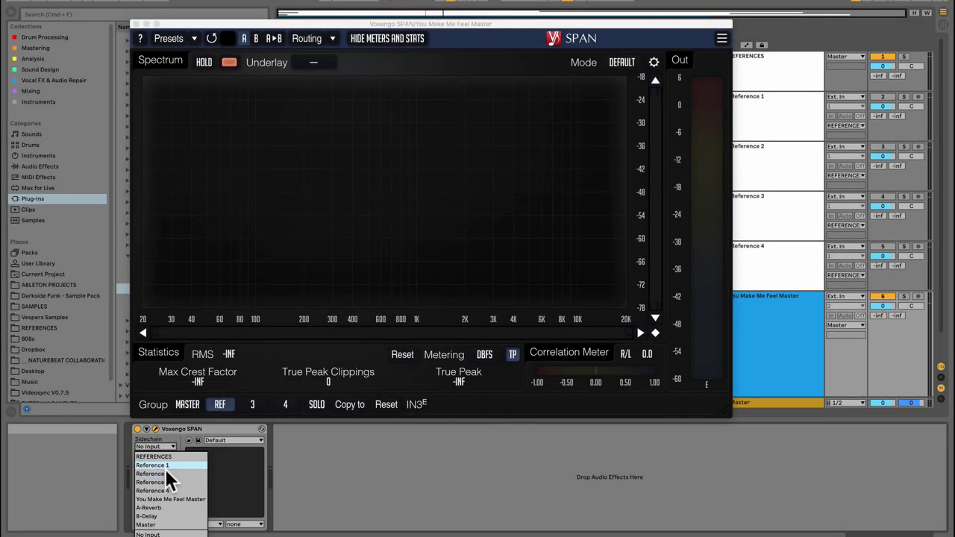
{"action": "left_click", "coordinate": [164, 466]}
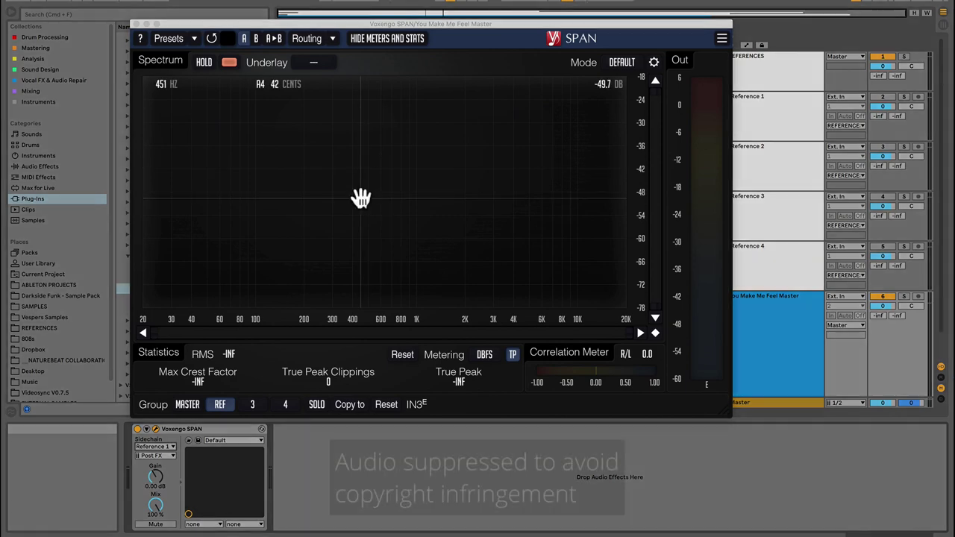
{"action": "key", "text": "space"}
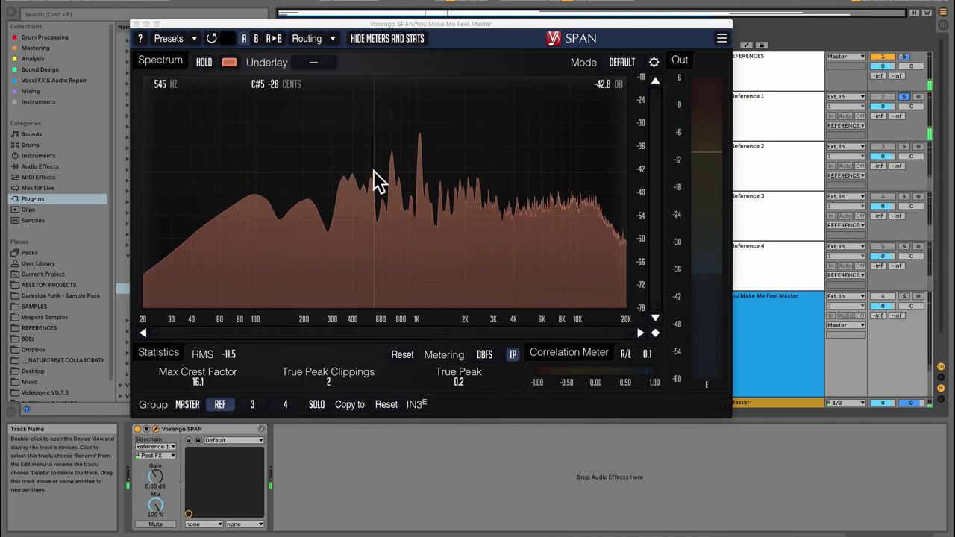
Step: Give SPAN's spectrum block size 8192, 1/3-octave smoothing and AVG type, then play
{"action": "left_click", "coordinate": [654, 63]}
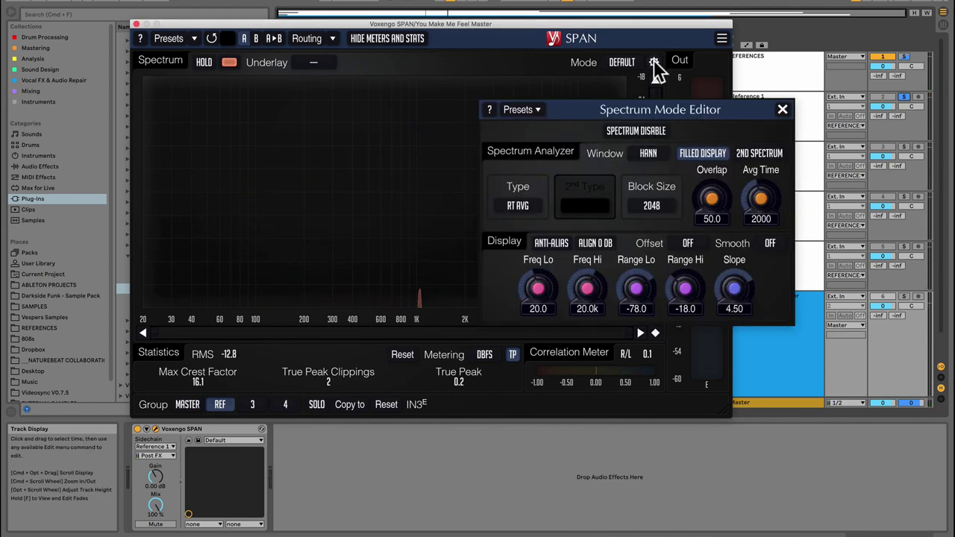
{"action": "left_click", "coordinate": [660, 207]}
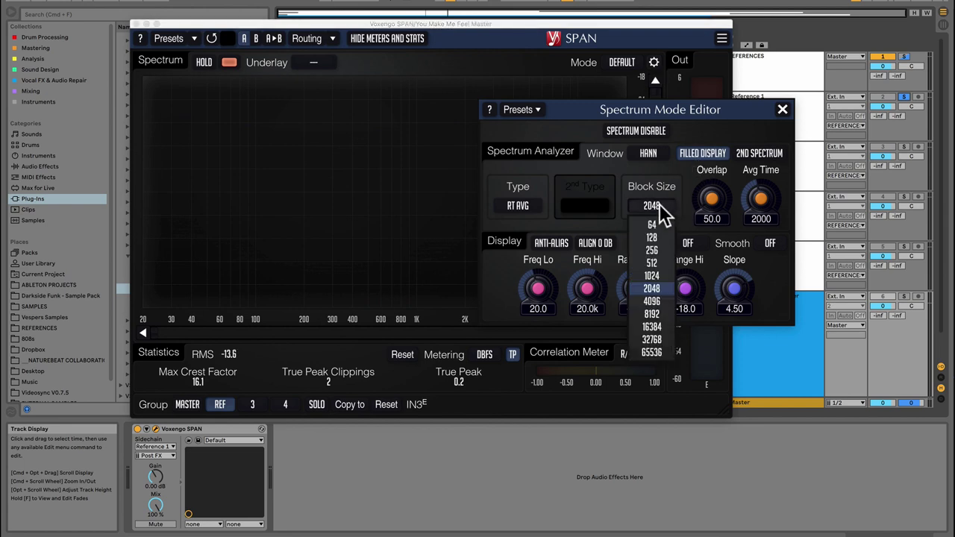
{"action": "left_click", "coordinate": [652, 314]}
{"action": "left_click", "coordinate": [770, 243]}
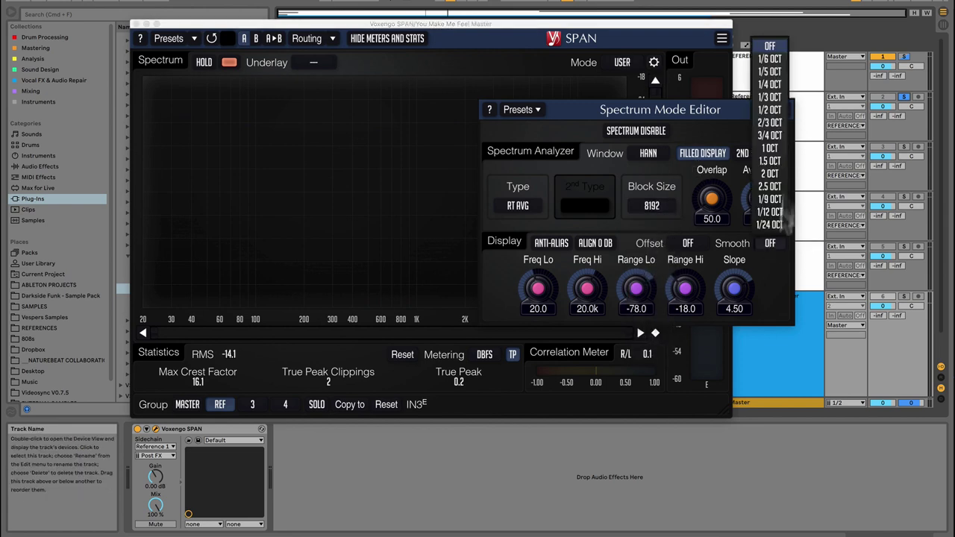
{"action": "left_click", "coordinate": [774, 97]}
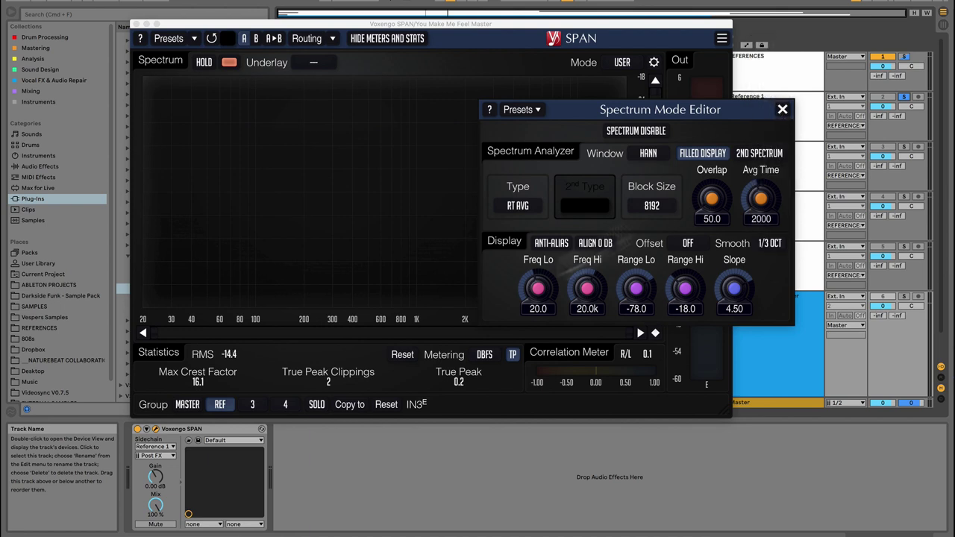
{"action": "left_click", "coordinate": [526, 206]}
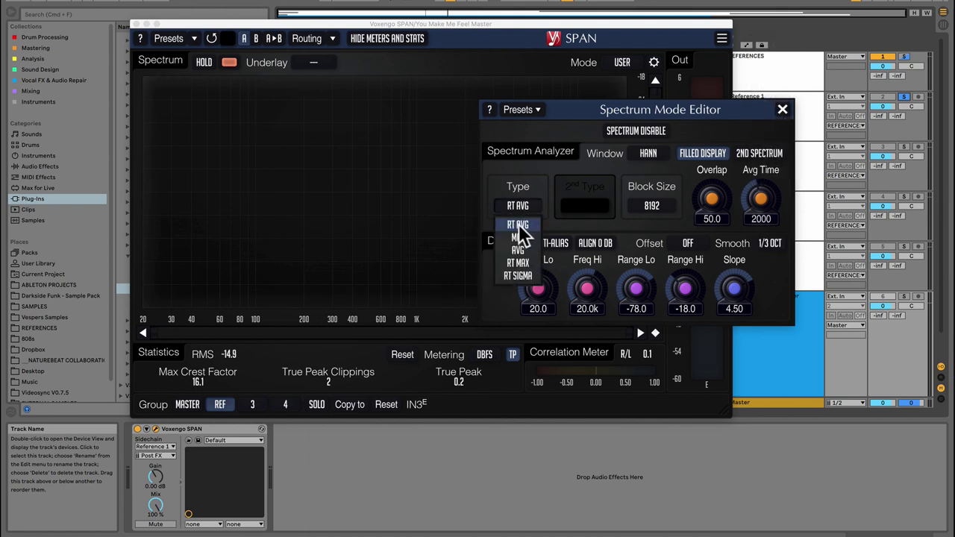
{"action": "left_click", "coordinate": [522, 249]}
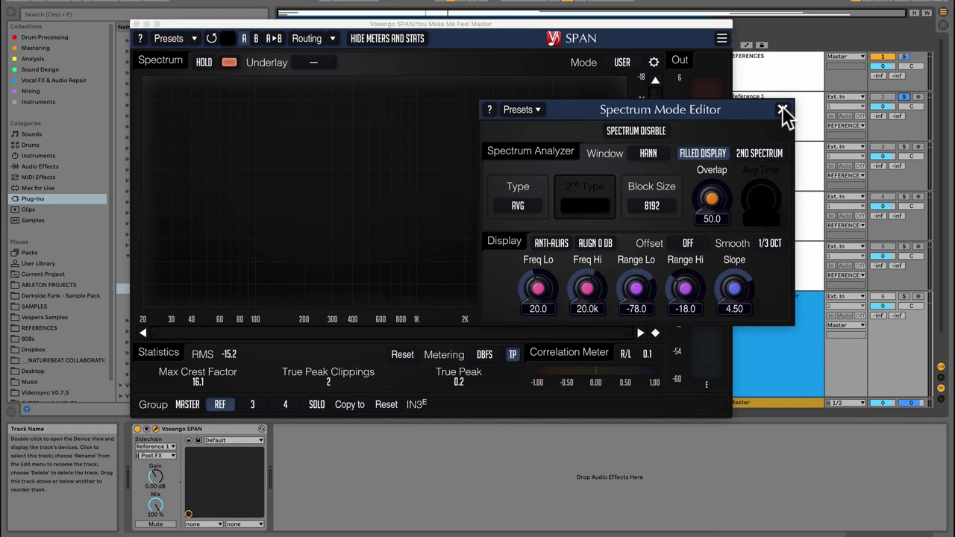
{"action": "left_click", "coordinate": [782, 110]}
{"action": "key", "text": "space"}
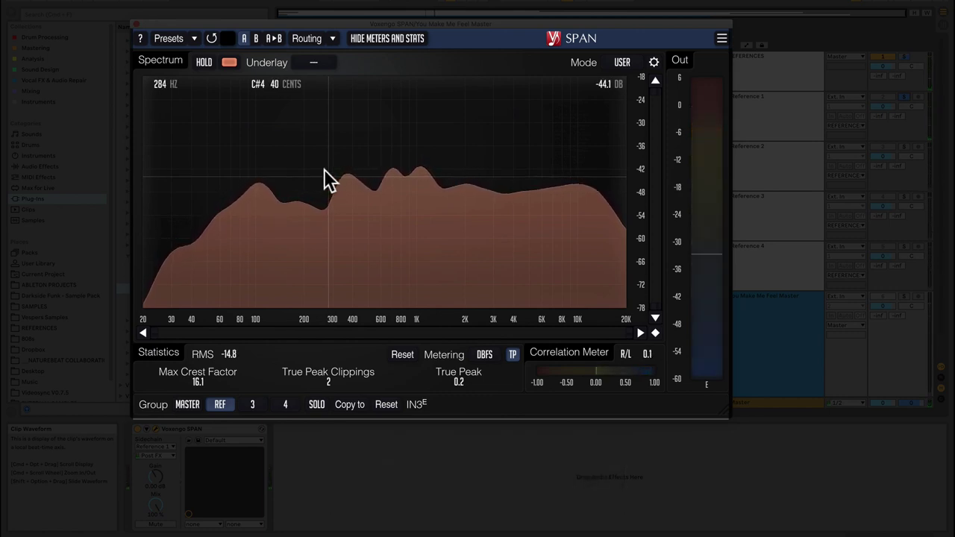
Step: Colour the reference spectrum green, then view MASTER with REF chosen as the underlay
{"action": "left_click", "coordinate": [230, 64]}
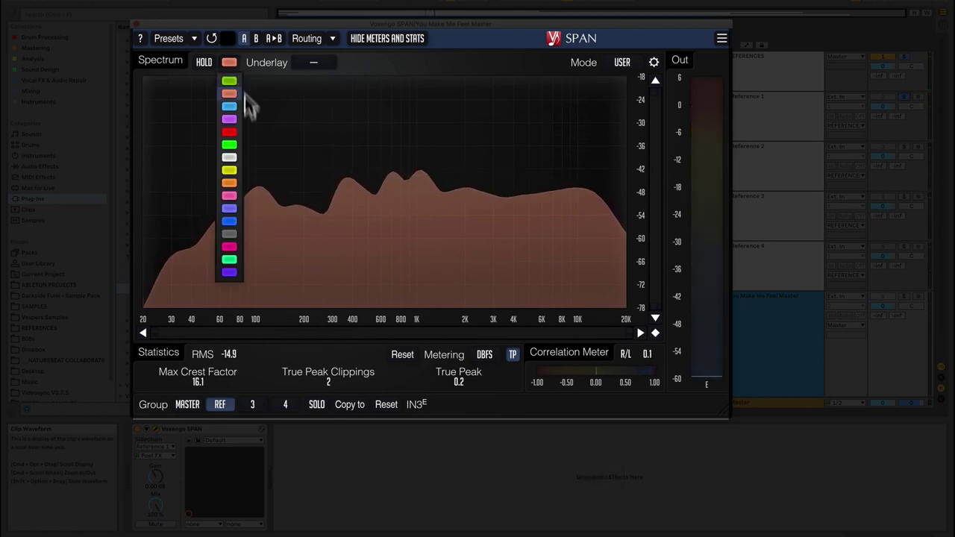
{"action": "left_click", "coordinate": [229, 259]}
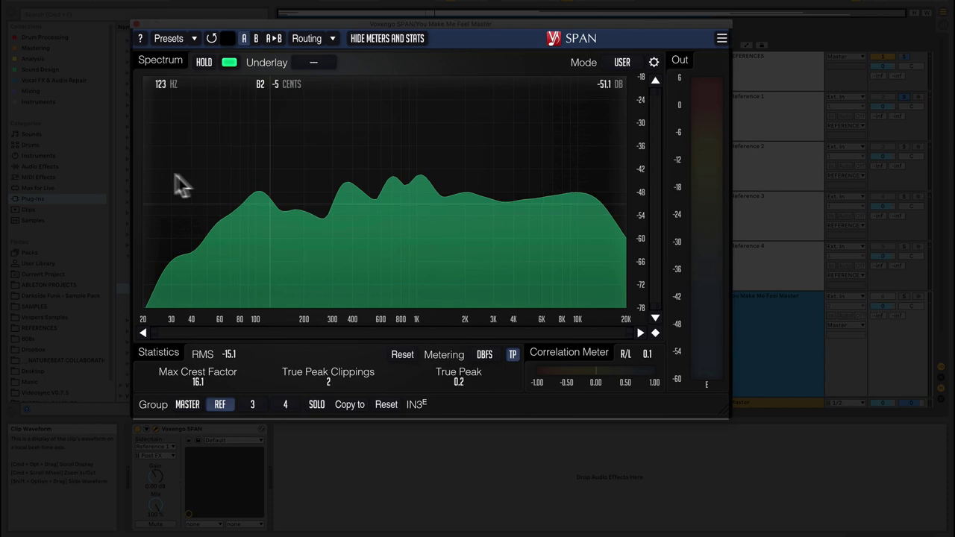
{"action": "left_click", "coordinate": [187, 404]}
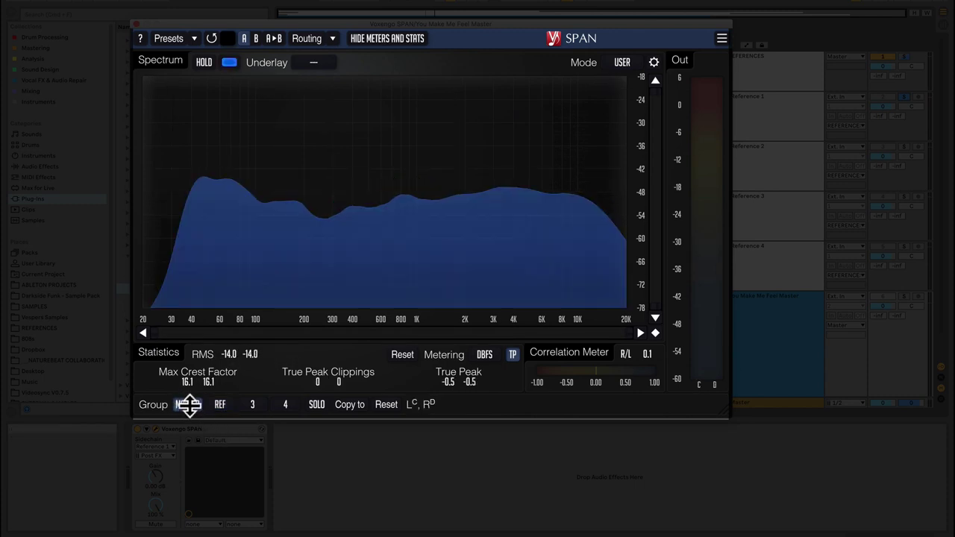
{"action": "left_click", "coordinate": [314, 63]}
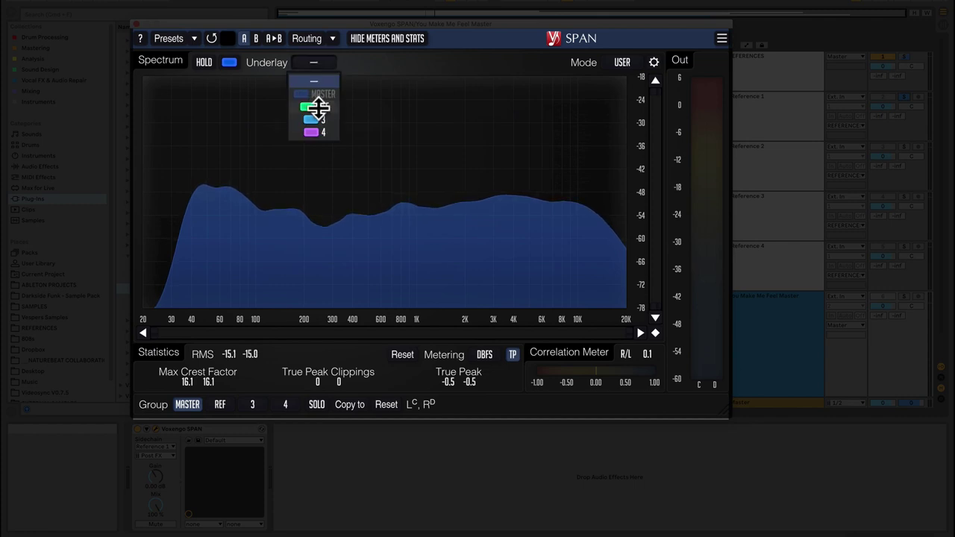
{"action": "left_click", "coordinate": [313, 107]}
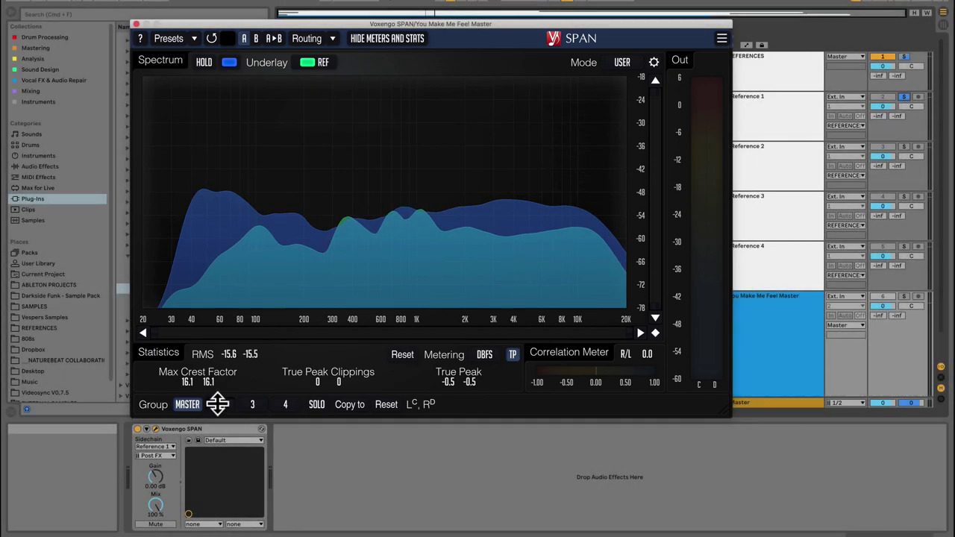
Step: Turn off Filled Display for the REF group so it draws as a line, then return to MASTER
{"action": "left_click", "coordinate": [218, 403]}
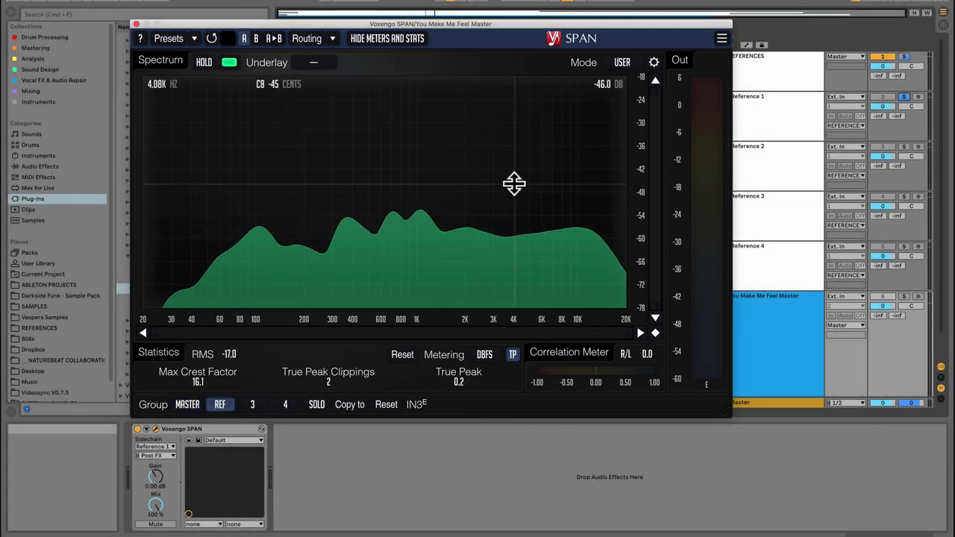
{"action": "left_click", "coordinate": [653, 61]}
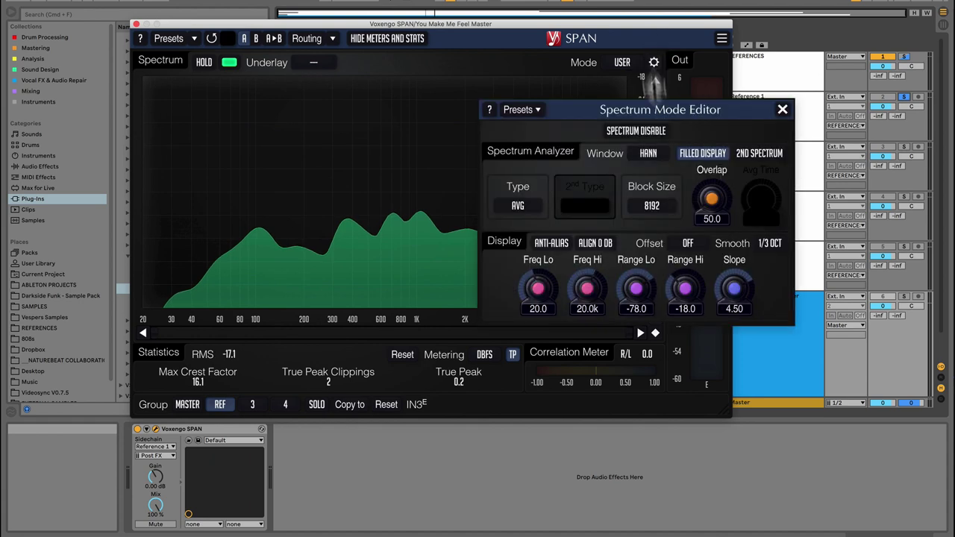
{"action": "left_click", "coordinate": [703, 152]}
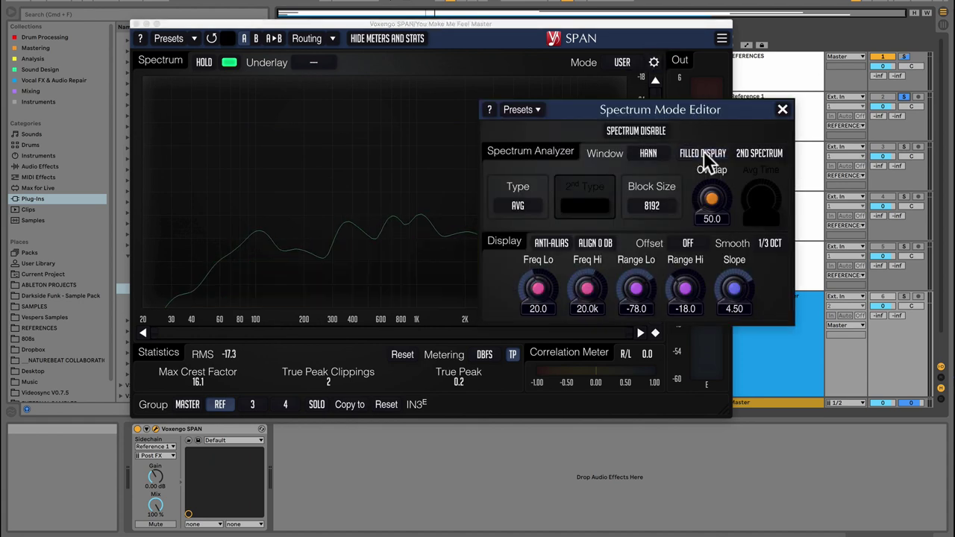
{"action": "left_click", "coordinate": [781, 110]}
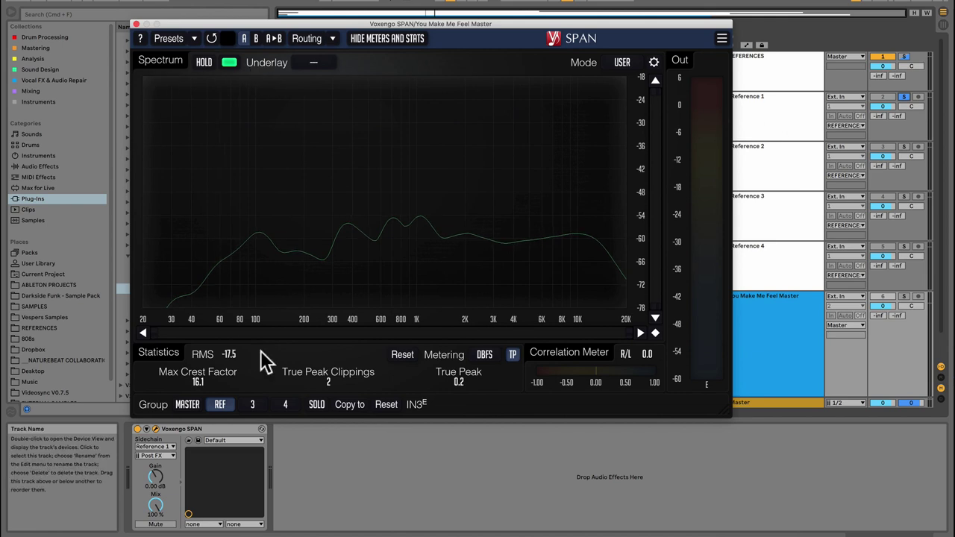
{"action": "left_click", "coordinate": [187, 405]}
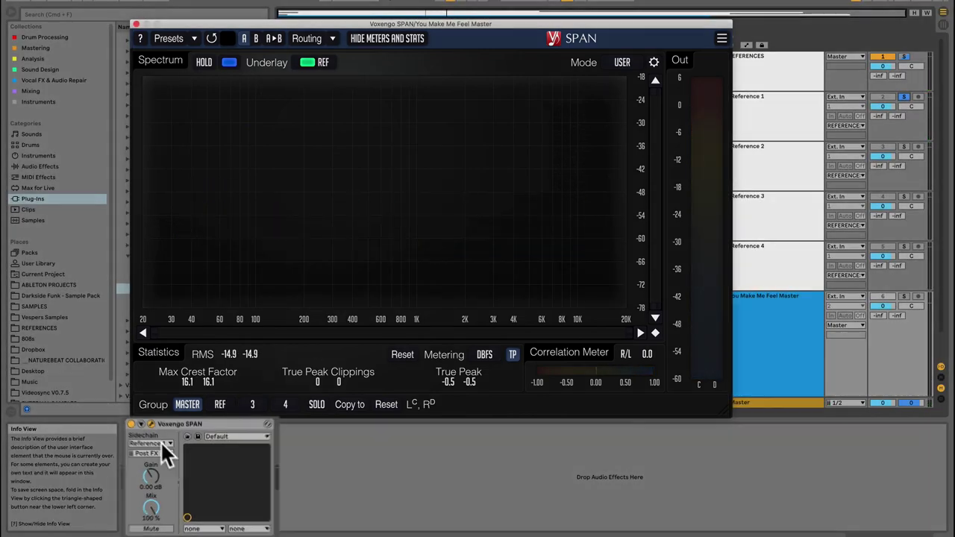
Step: Switch SPAN's sidechain to Reference 2 and briefly play the mix against its line underlay
{"action": "left_click", "coordinate": [156, 446]}
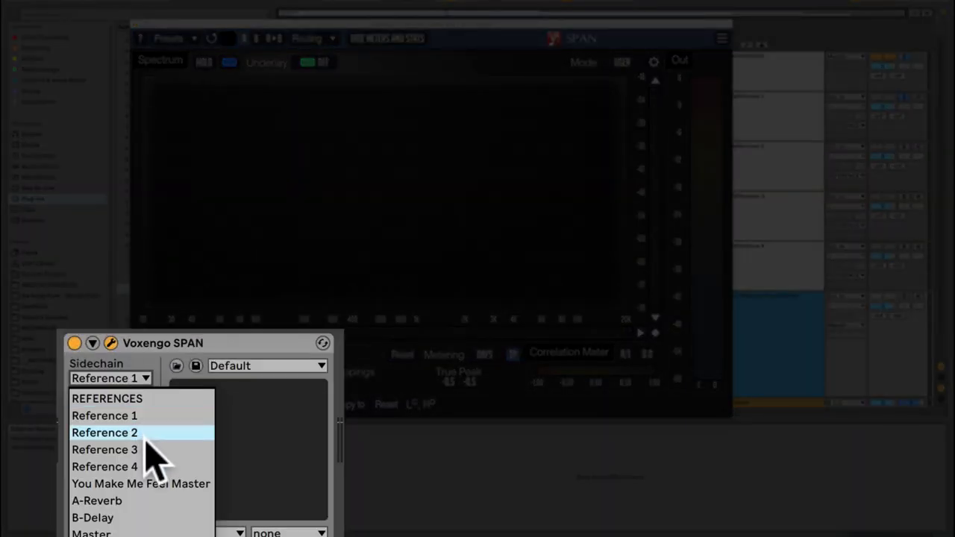
{"action": "left_click", "coordinate": [140, 431]}
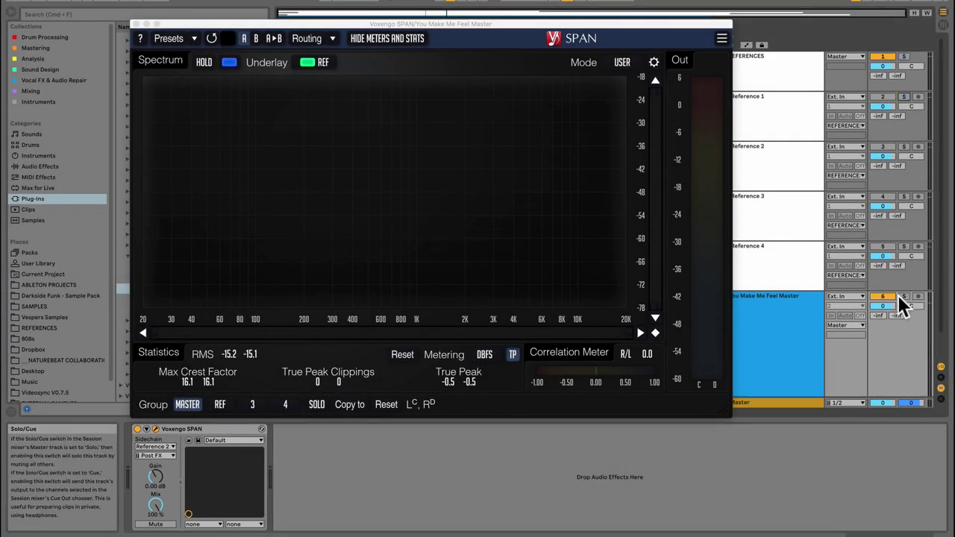
{"action": "key", "text": "space"}
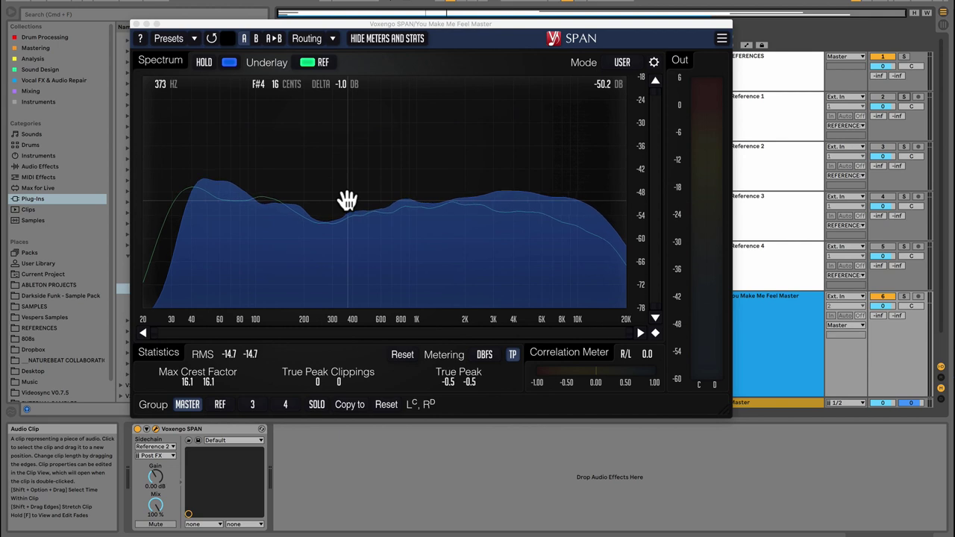
{"action": "key", "text": "space"}
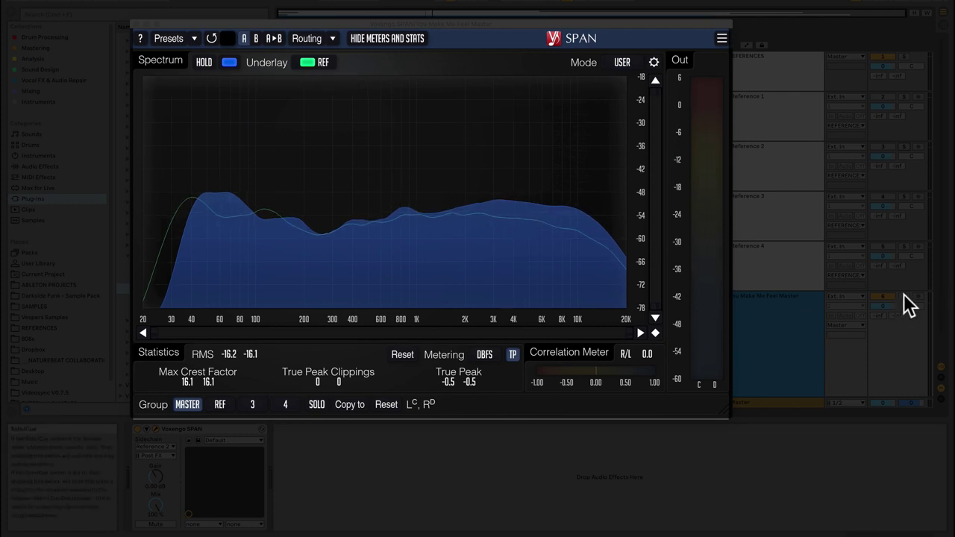
Step: Resume playback to watch the master spectrum against the Reference 2 line
{"action": "key", "text": "space"}
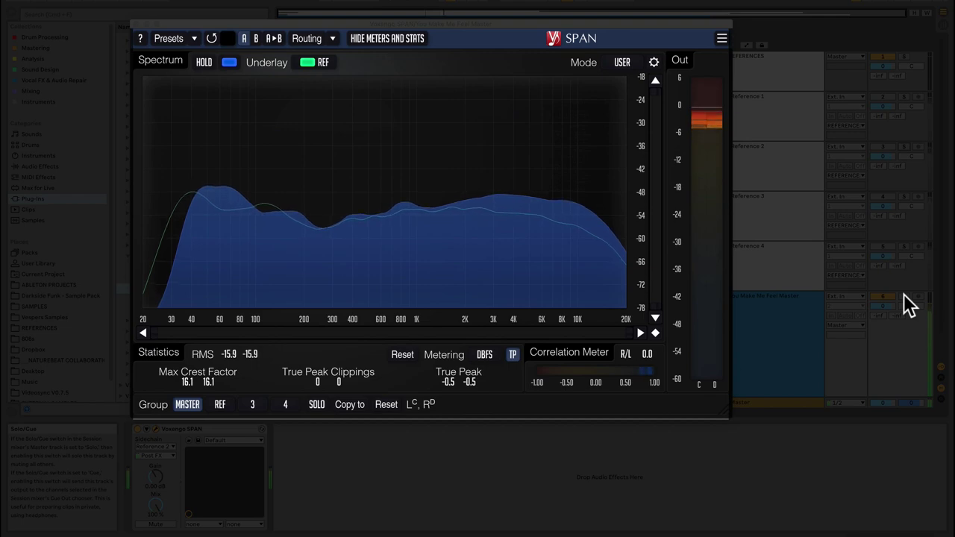
Step: Solo the Reference 2 track
{"action": "left_click", "coordinate": [902, 147]}
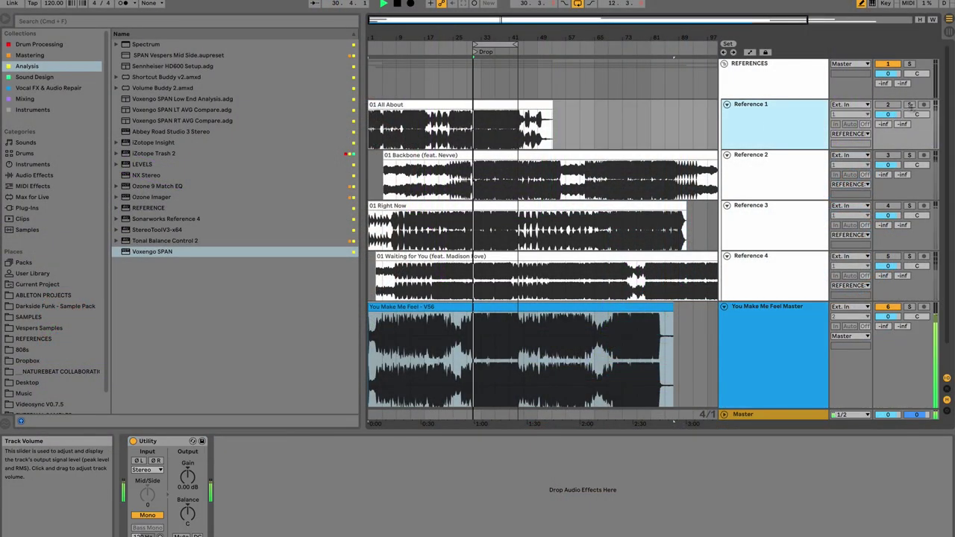
Step: Solo Reference 1, then Reference 2, then Reference 3 to audition each in turn
{"action": "left_click", "coordinate": [910, 105]}
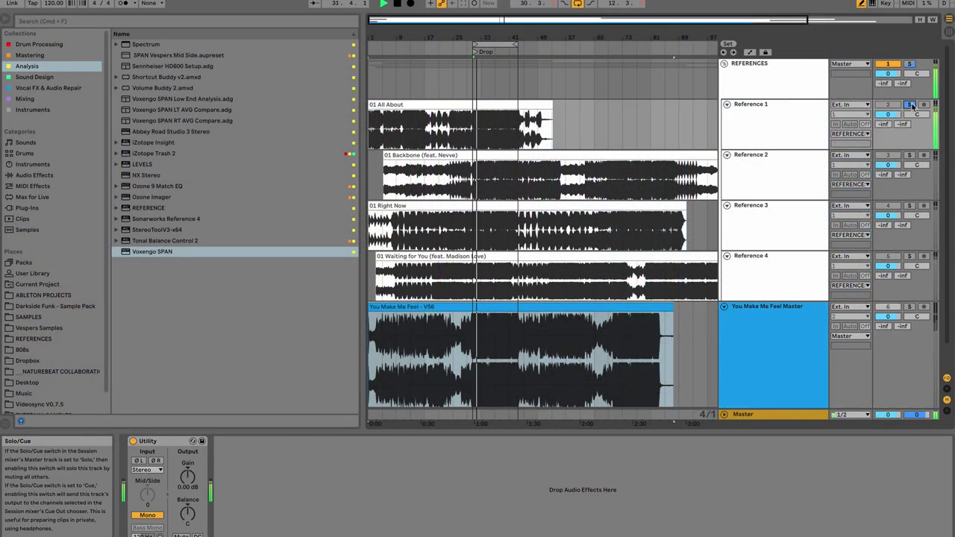
{"action": "left_click", "coordinate": [910, 156]}
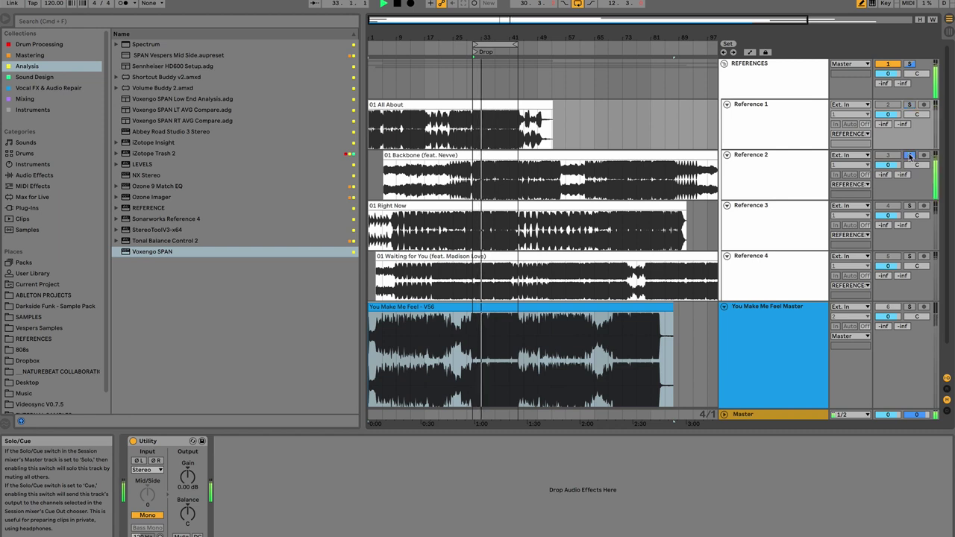
{"action": "left_click", "coordinate": [911, 206]}
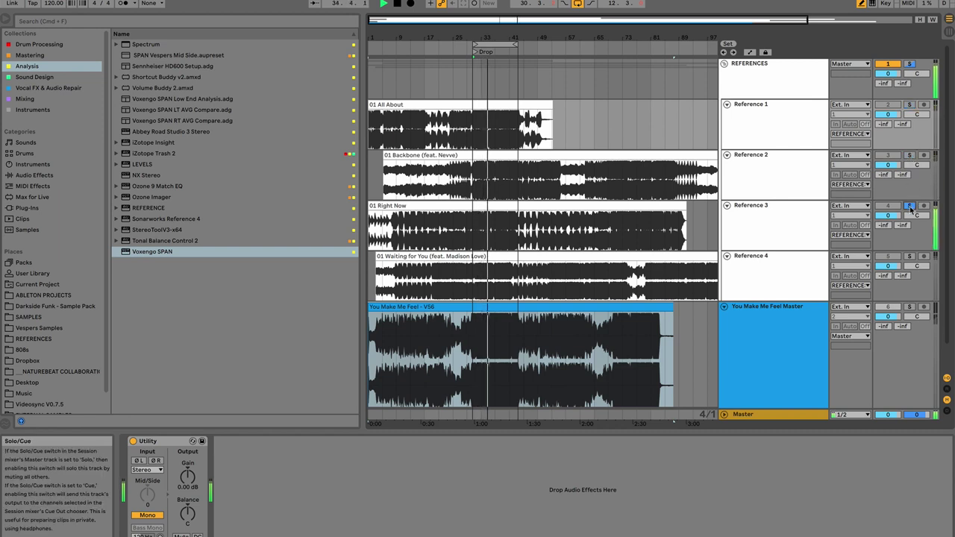